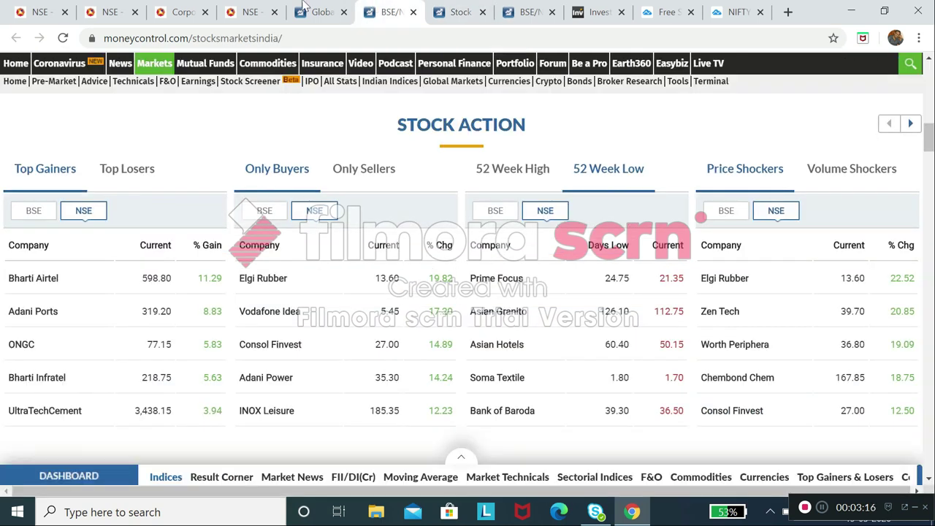
Step: Look through the open NSE and Moneycontrol pages: live indices, result calendar, market overview, global indices, stock action and stock screener
click(245, 7)
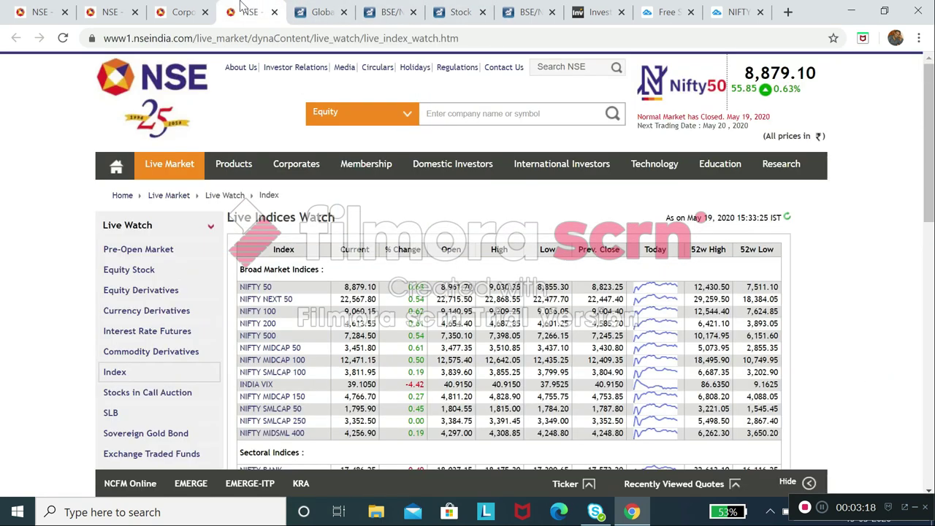
click(184, 12)
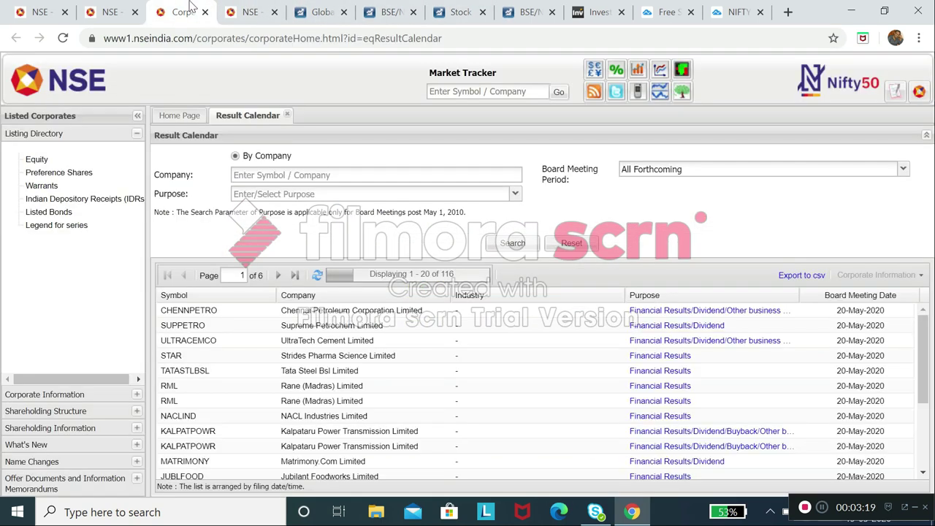
click(512, 7)
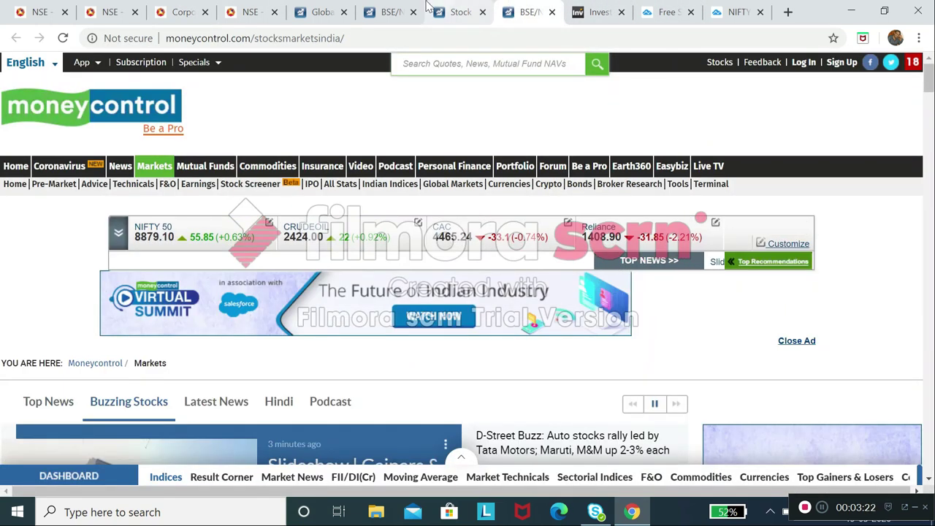
click(303, 8)
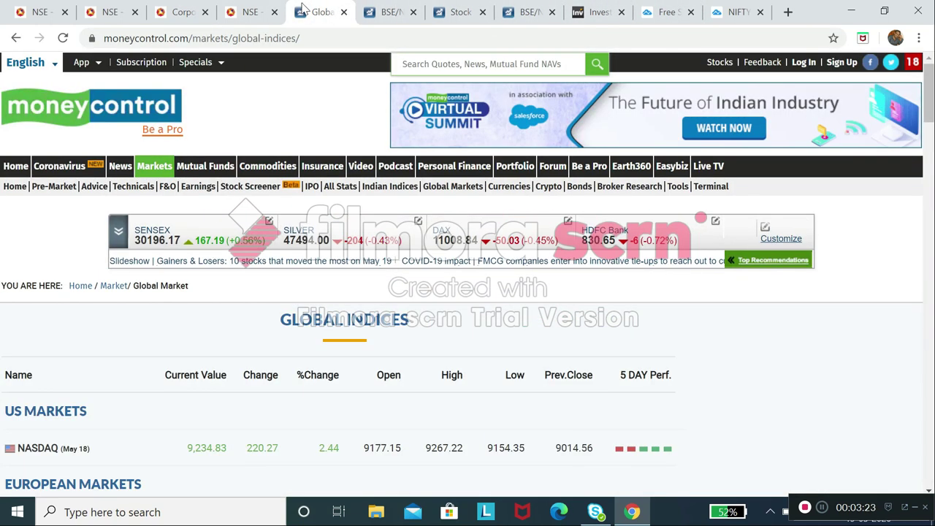
click(373, 9)
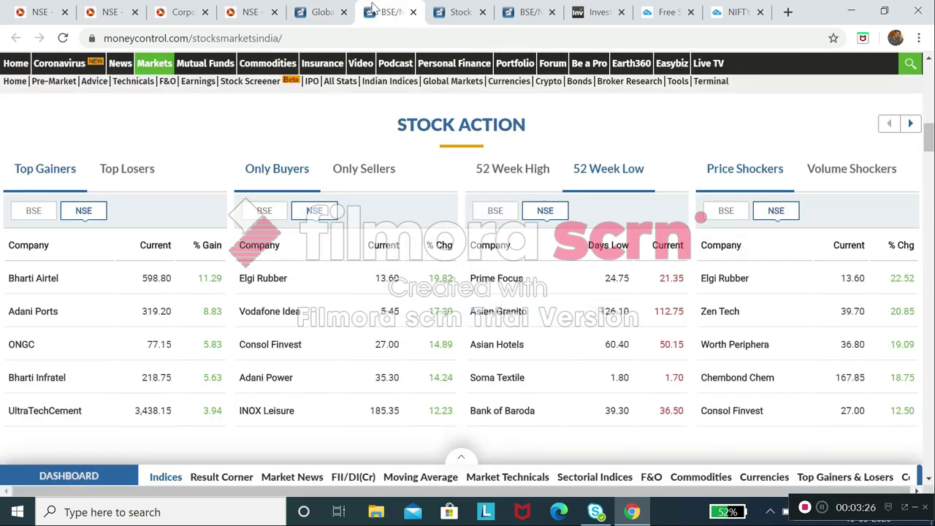
click(474, 10)
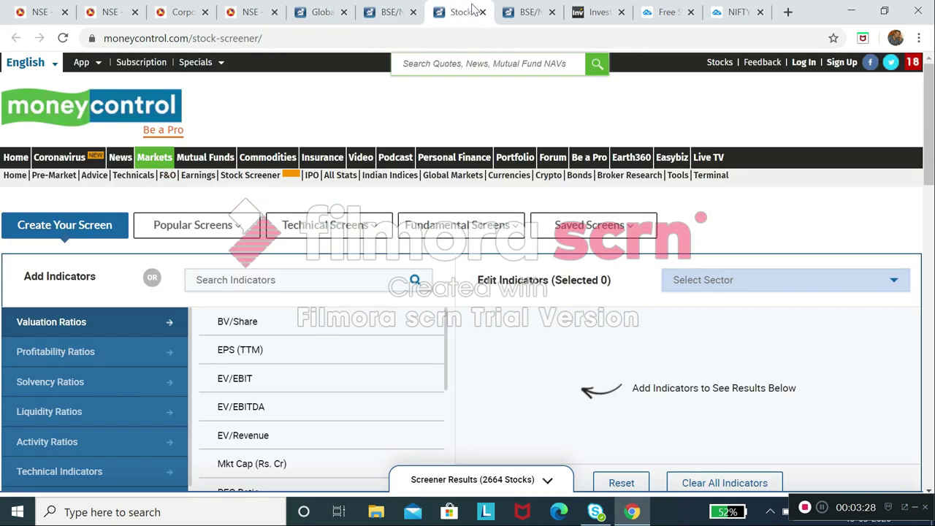
click(513, 9)
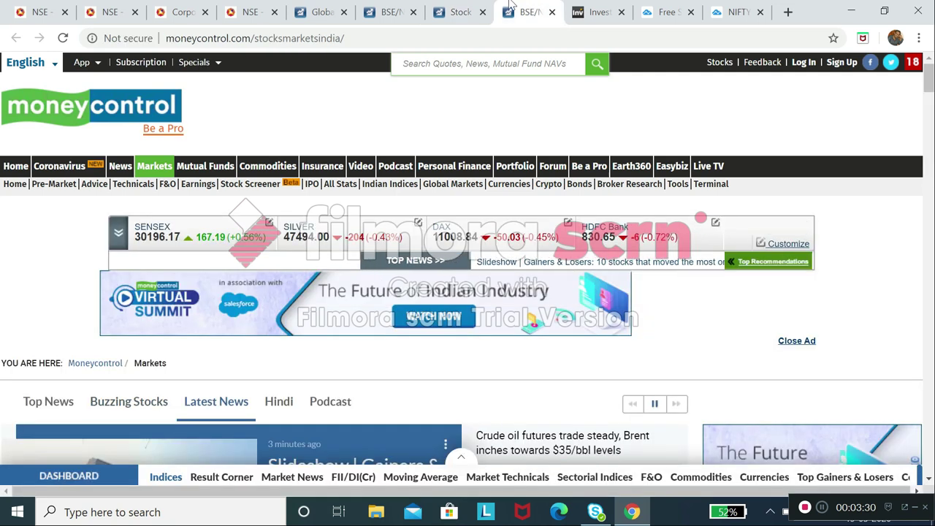
Step: Review the Nifty 50 gainers and losers on the NSE home page and its new 52-week high and low lists
click(50, 7)
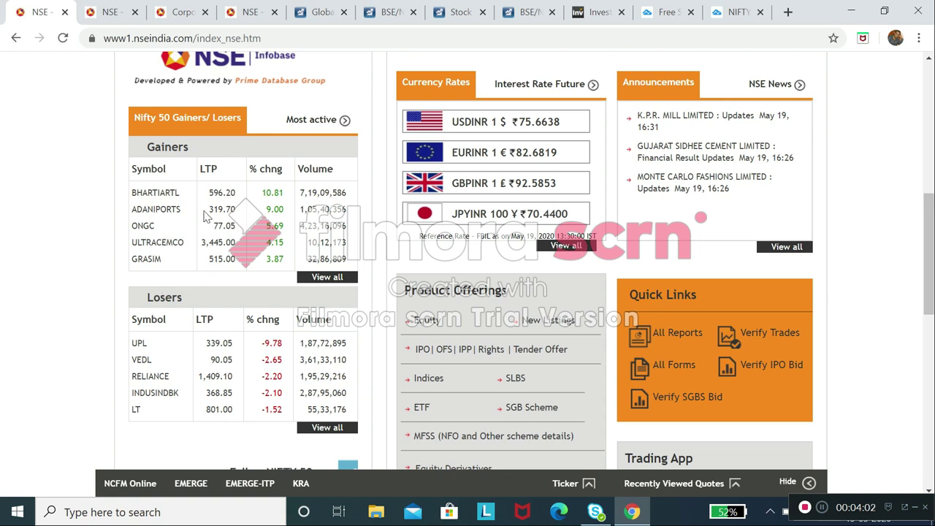
click(123, 9)
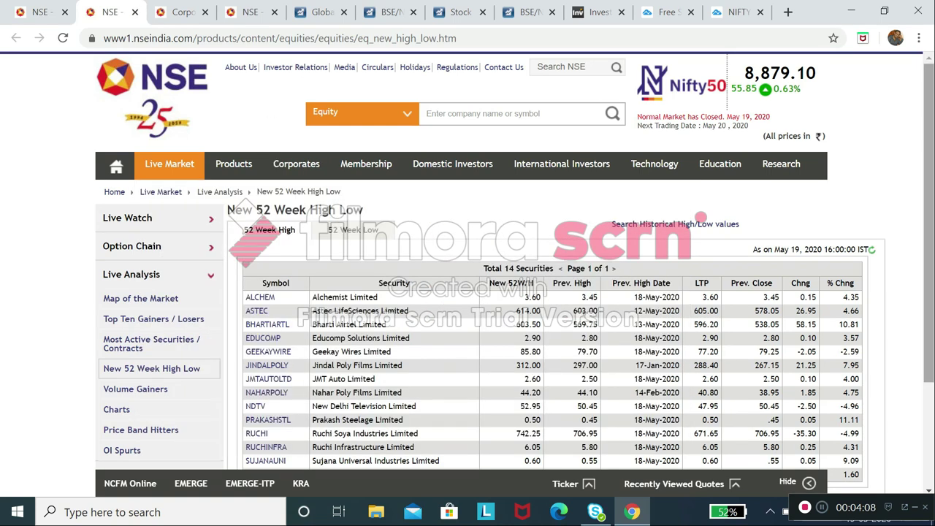
scroll(930, 454, down, 2)
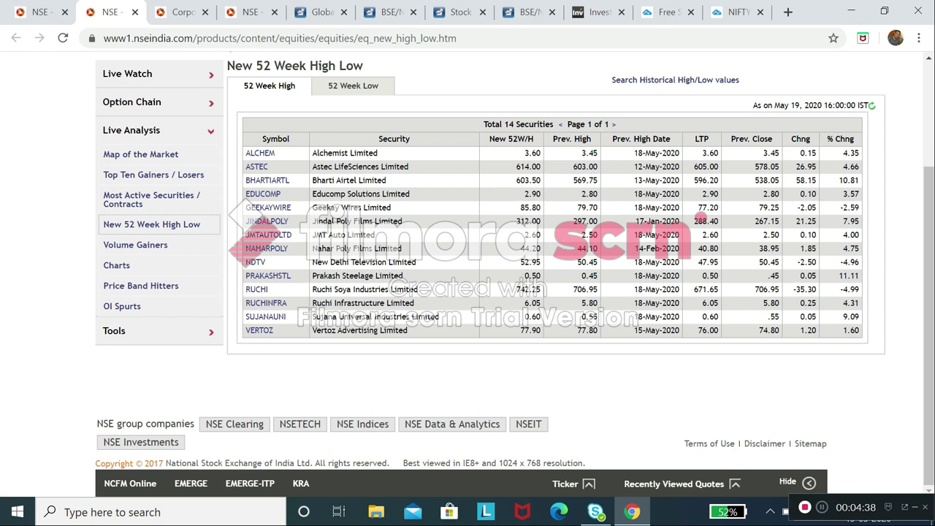
click(368, 90)
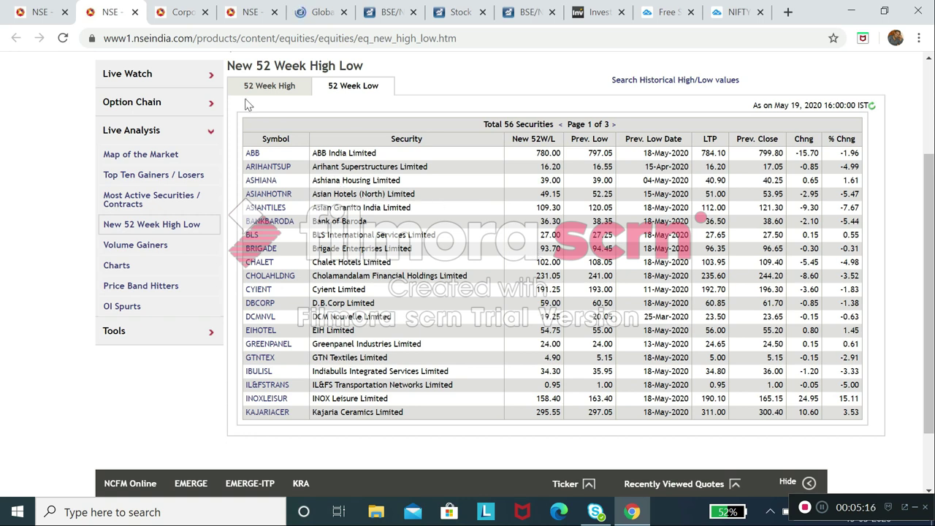
Step: Read through the first page of forthcoming board meetings in the NSE Result Calendar and continue to page 2
click(181, 14)
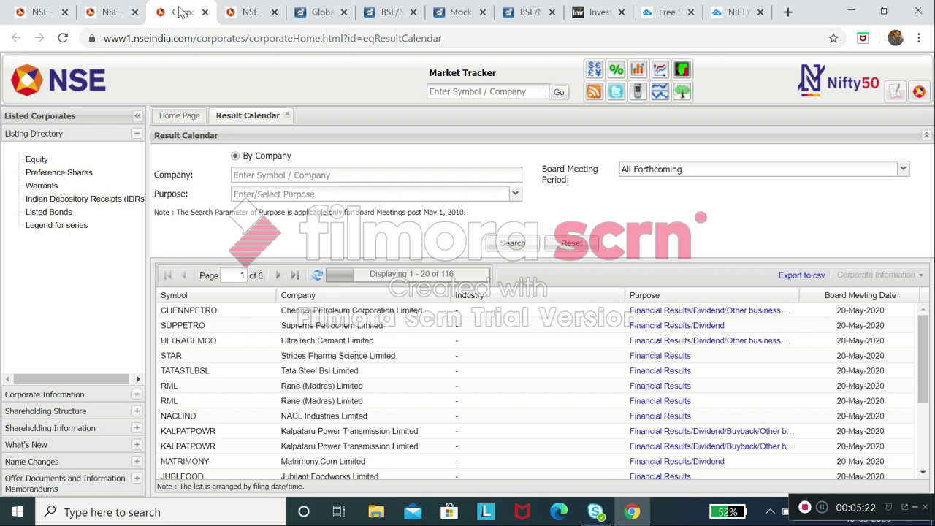
click(924, 474)
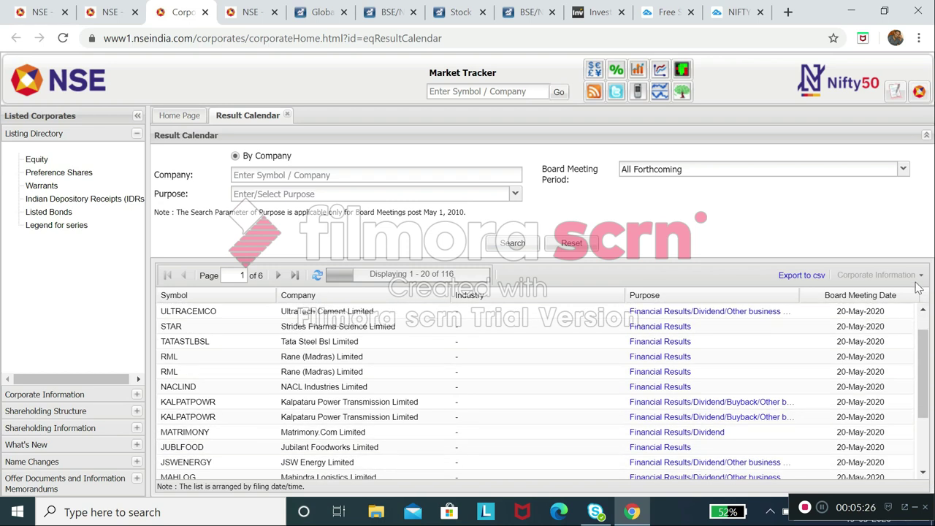
click(923, 310)
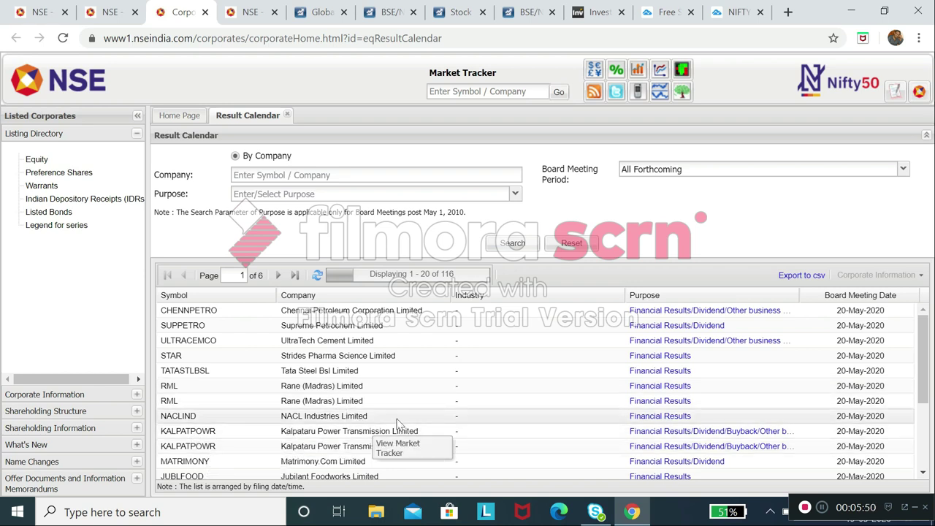
click(925, 474)
click(925, 474)
click(925, 473)
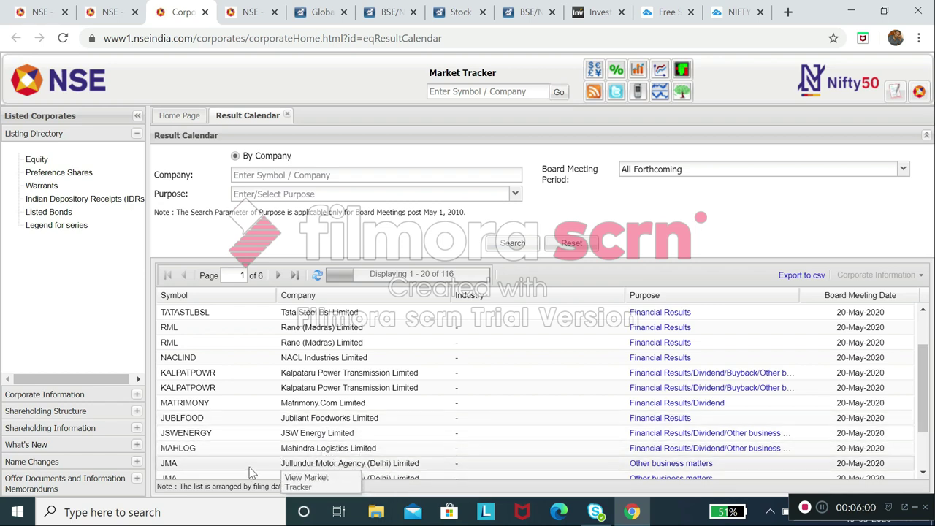
click(925, 476)
click(925, 476)
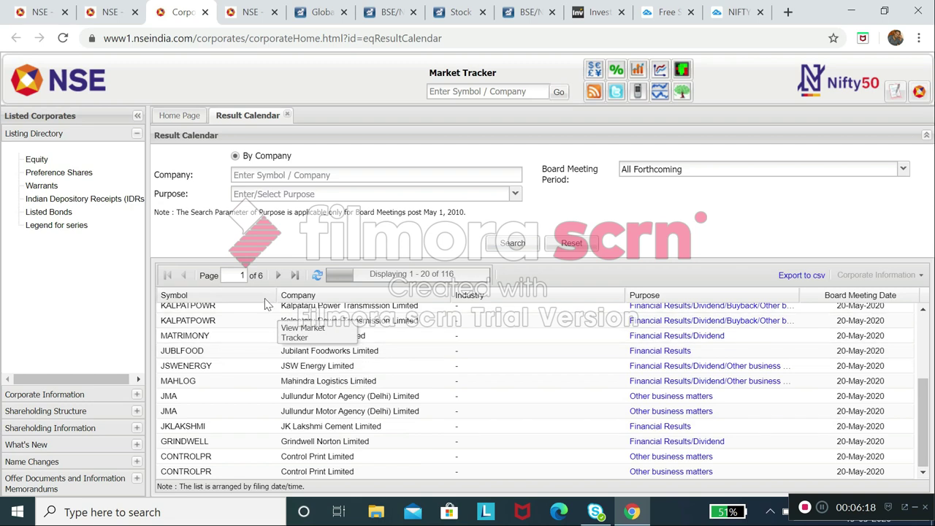
click(277, 276)
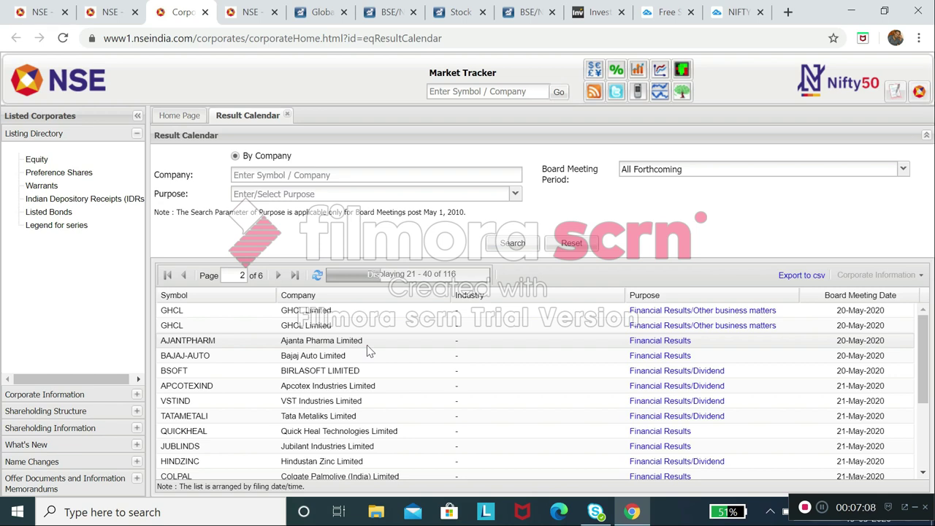
Step: Examine the broad market, sectoral and strategy indices in the NSE Live Indices Watch
click(256, 9)
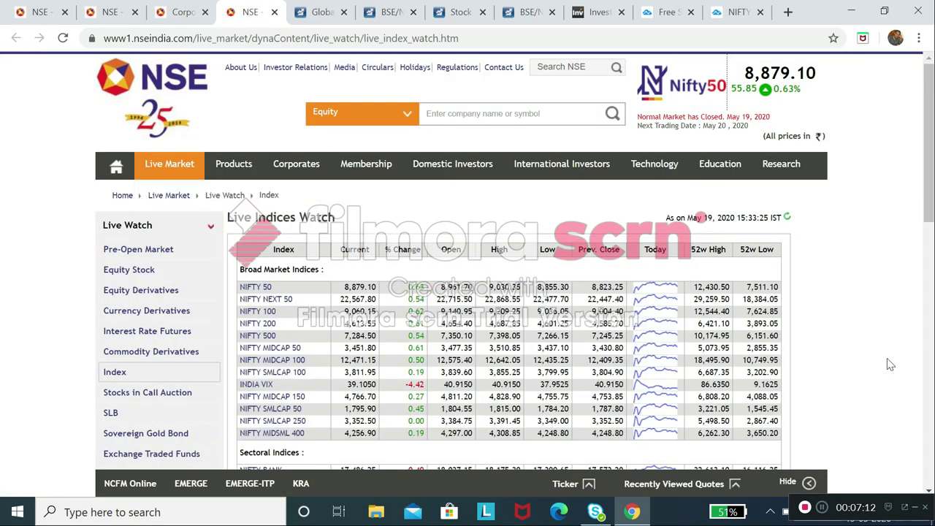
click(931, 397)
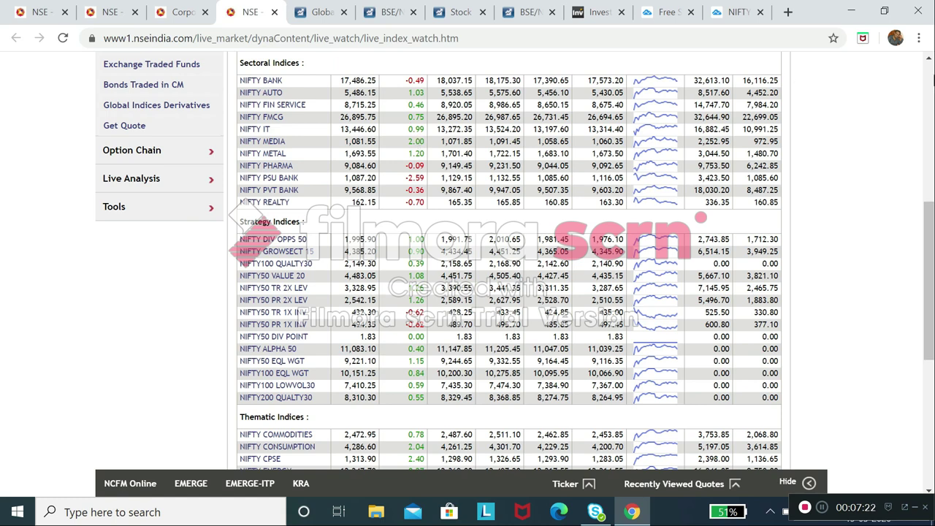
click(929, 94)
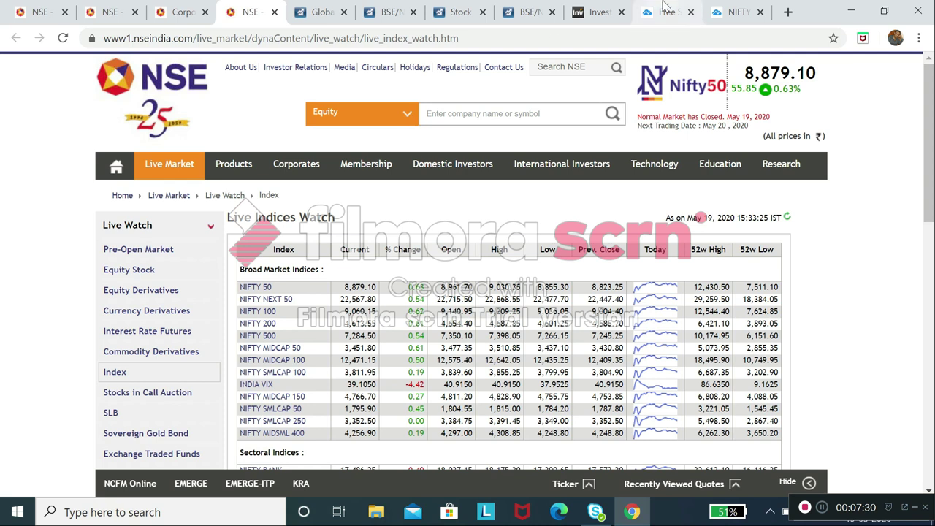
Step: Open the NIFTY daily chart in TradingView, hide the ad for now and enlarge the recent candles with the XABCD pattern
click(738, 12)
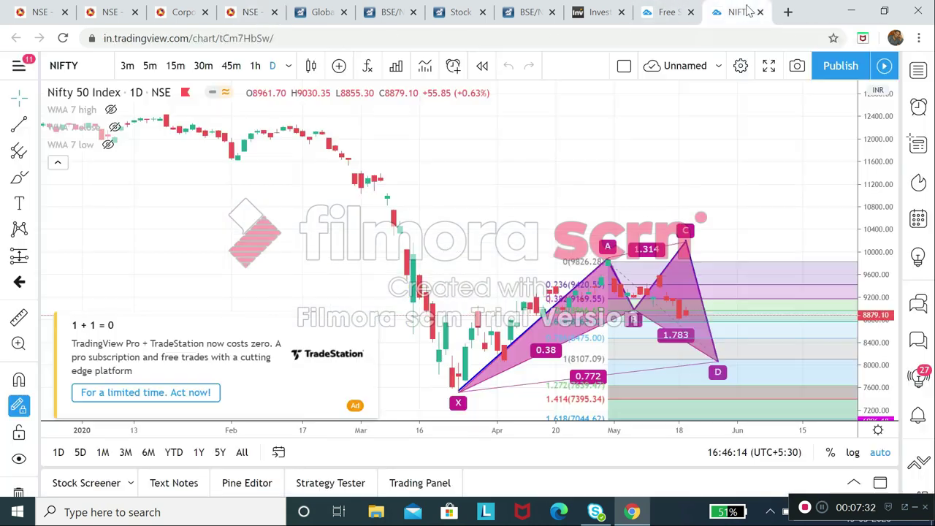
click(369, 323)
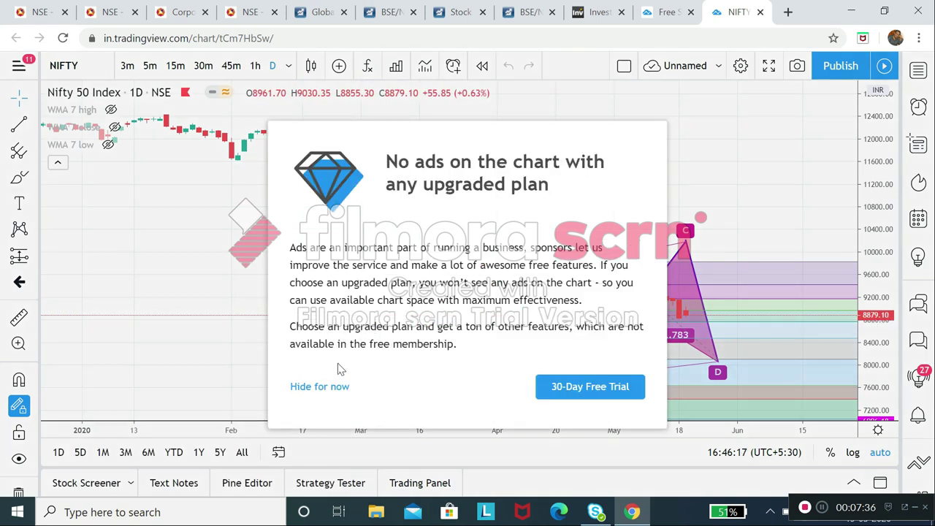
click(318, 387)
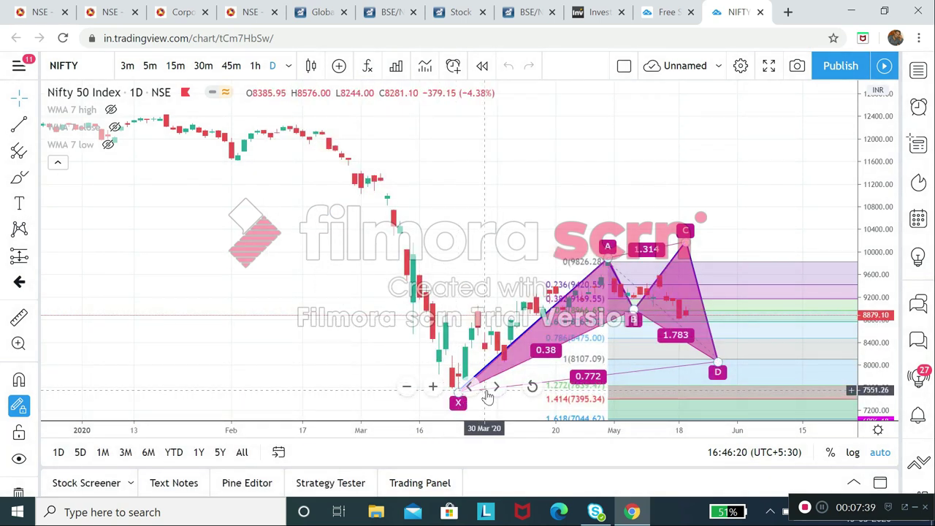
click(434, 389)
click(434, 388)
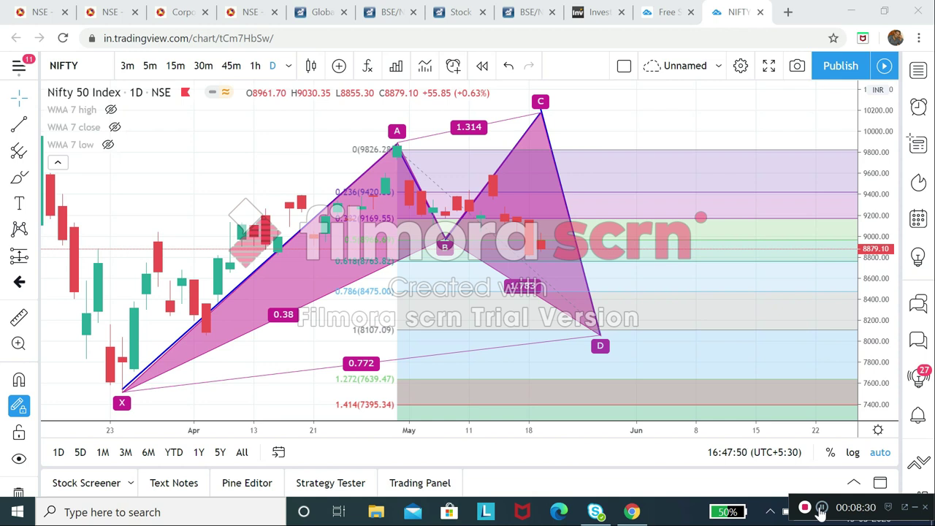
Step: Examine the US, European and Asian markets on Moneycontrol's Global Indices page
click(321, 12)
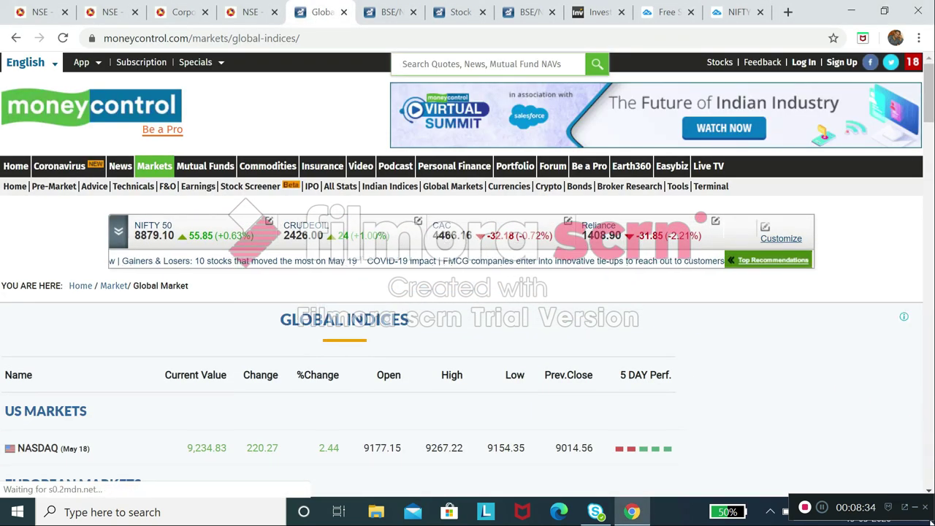
scroll(928, 491, down, 3)
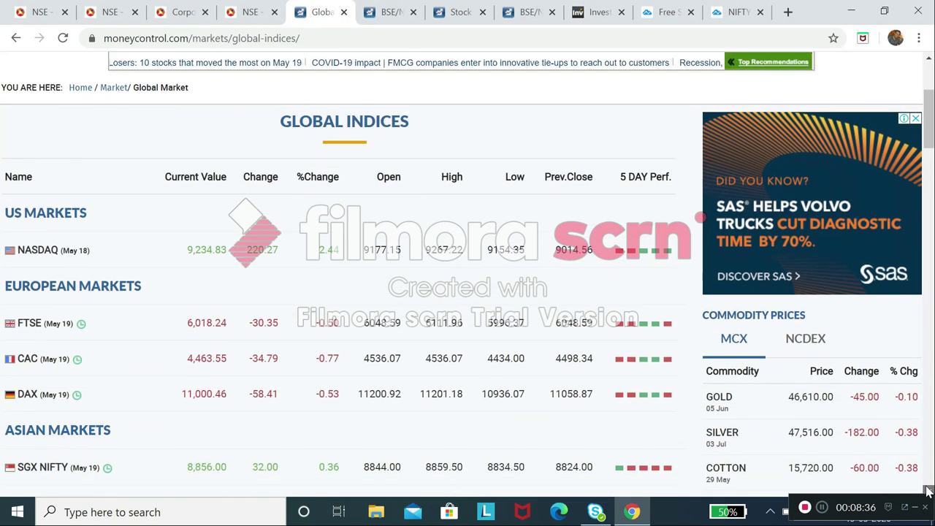
scroll(928, 491, down, 1)
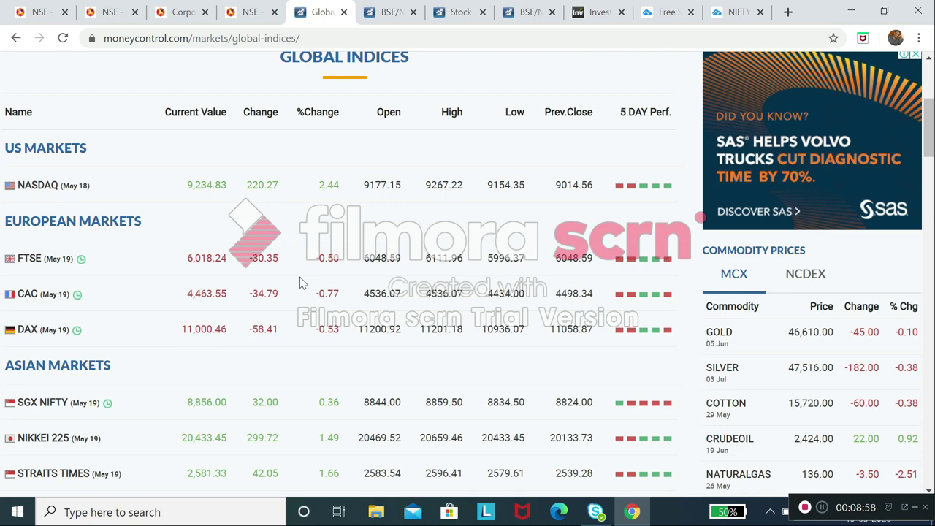
Step: Return to the NIFTY chart, open a blank Notepad file over it and write the range "Nifty 8800 -9500"
click(720, 8)
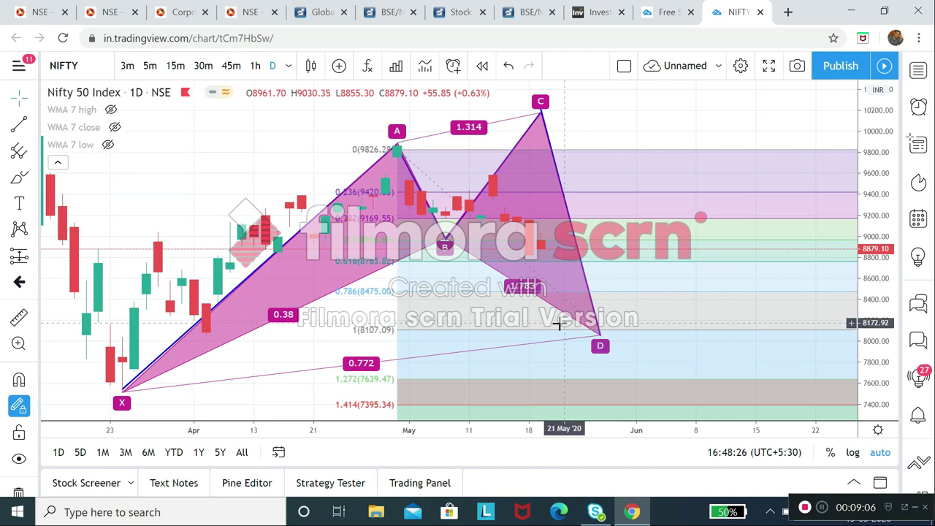
key(super+r)
click(117, 466)
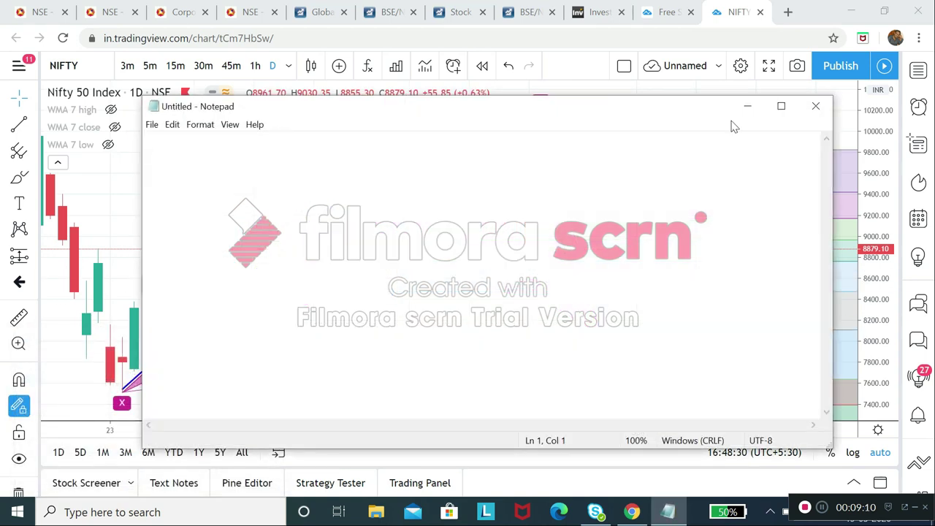
key(Return)
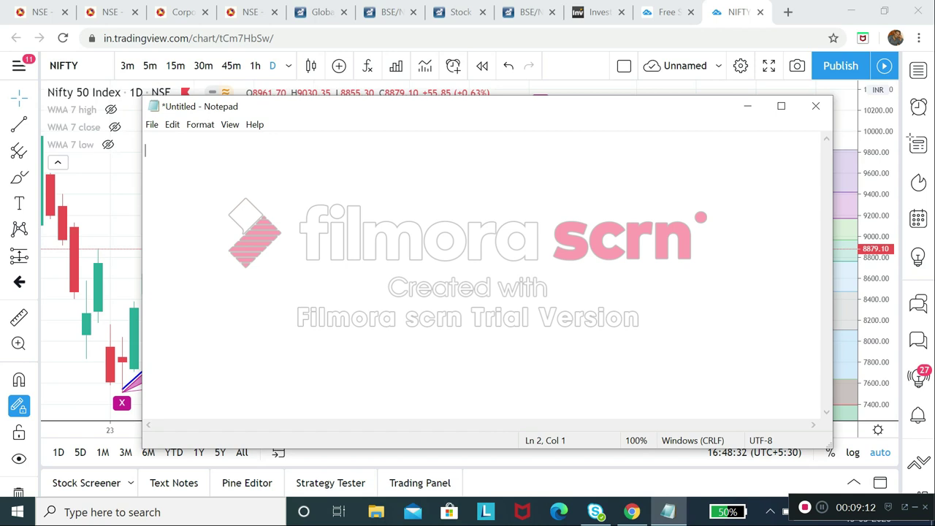
text(Nifty 8800 -)
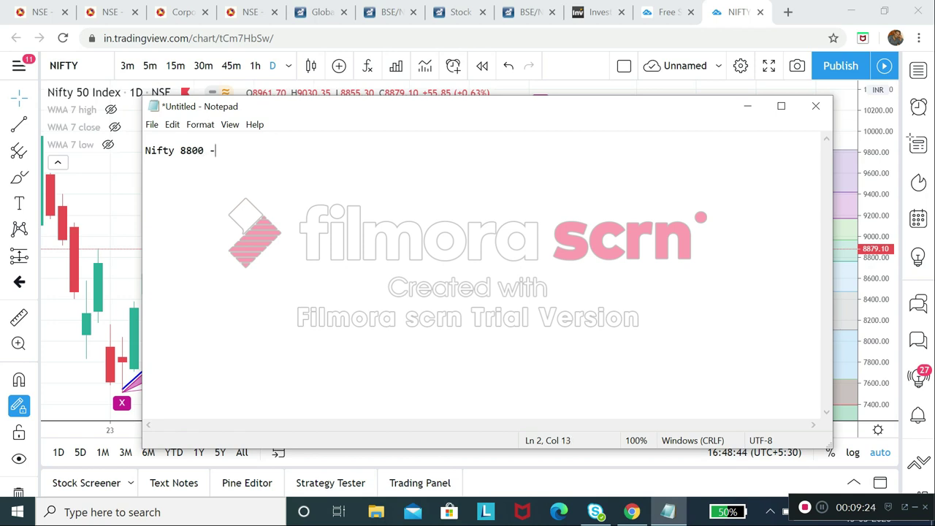
text(9500)
key(Return)
Step: Add the line "Support- 8830" below the Nifty range in the note, with the level 8860 beneath it
text(Support)
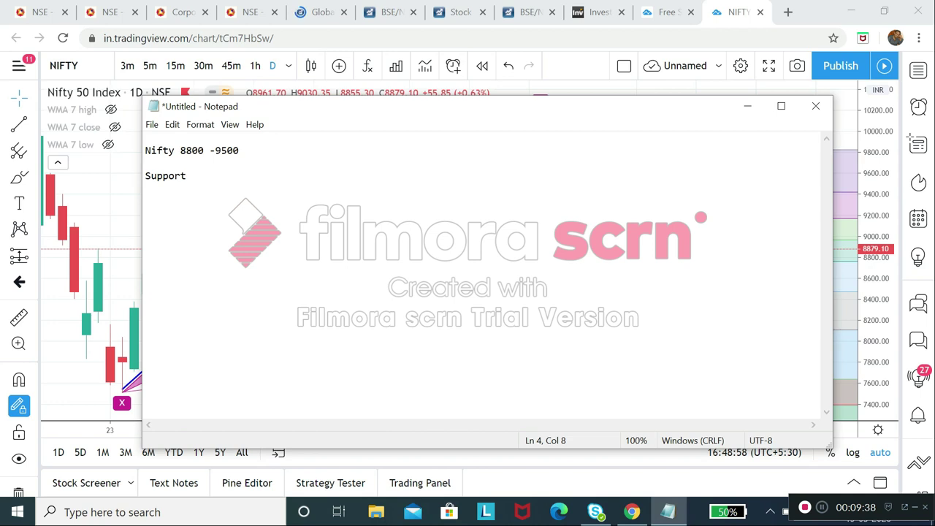
text(- 8)
text(830  )
text(88)
text(60)
key(Return)
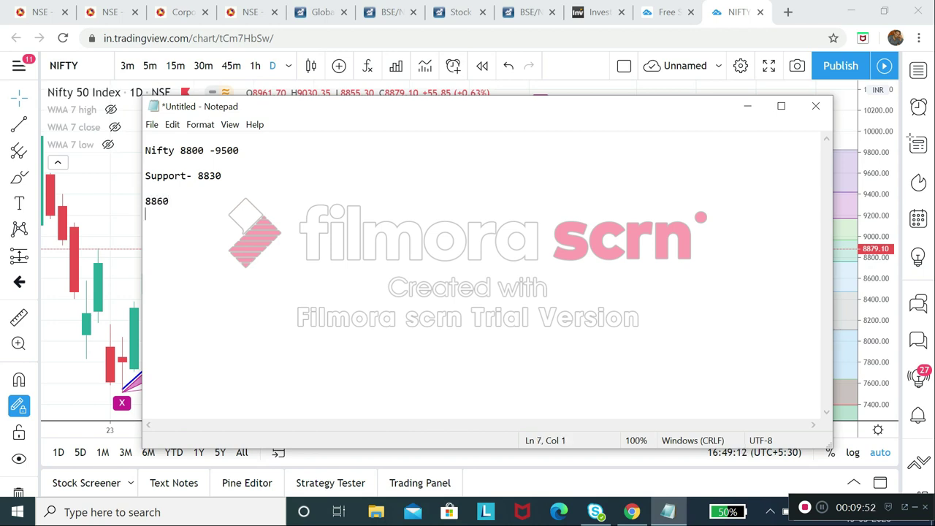
Step: Add the levels 8920 and 8970 on separate lines below 8860 in the note, checking the NIFTY chart in between
key(Return)
text(8920)
key(Return)
key(Return)
text(8)
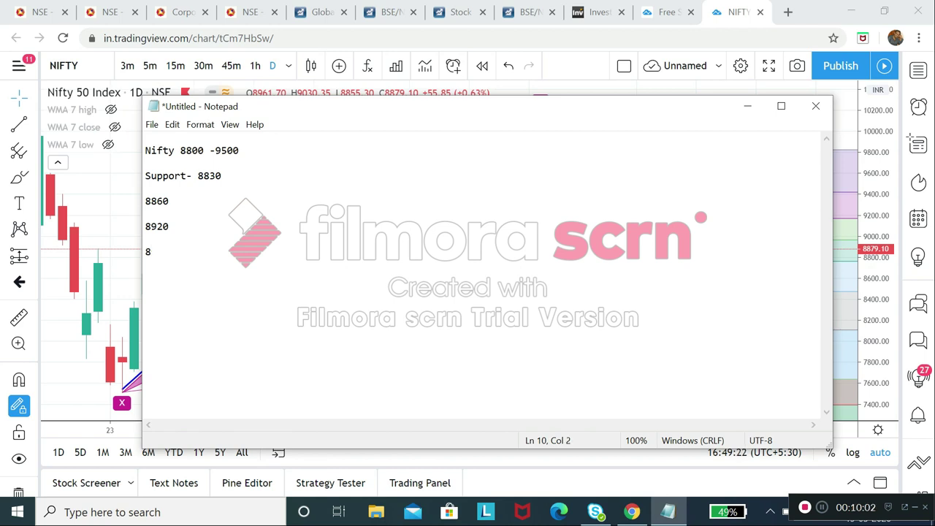
click(109, 236)
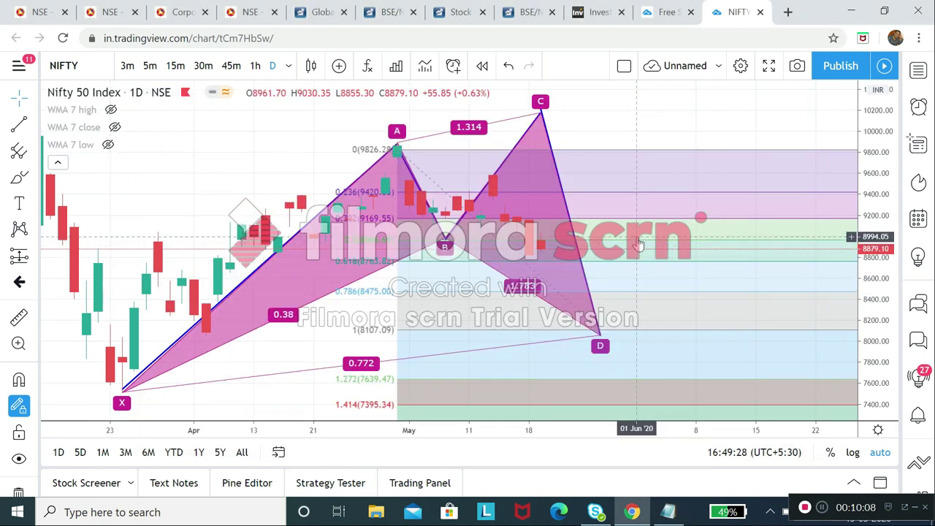
click(668, 512)
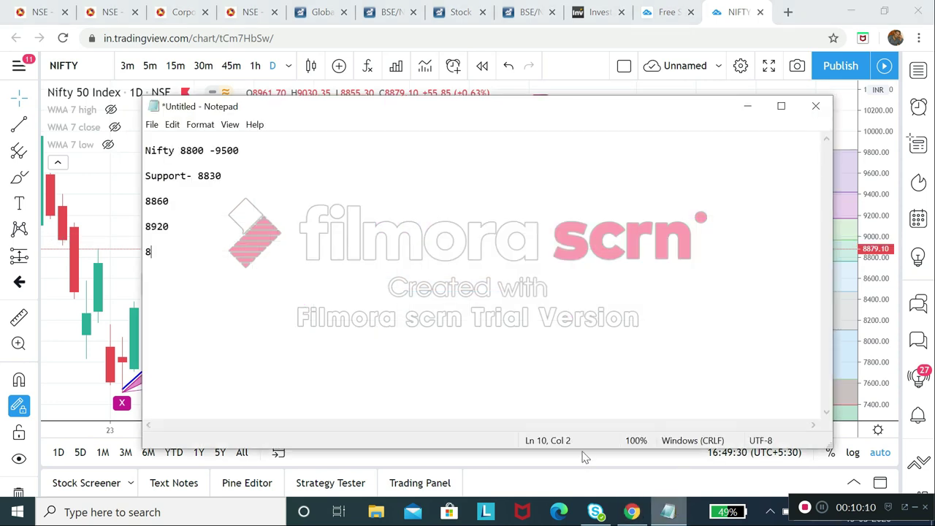
text(97)
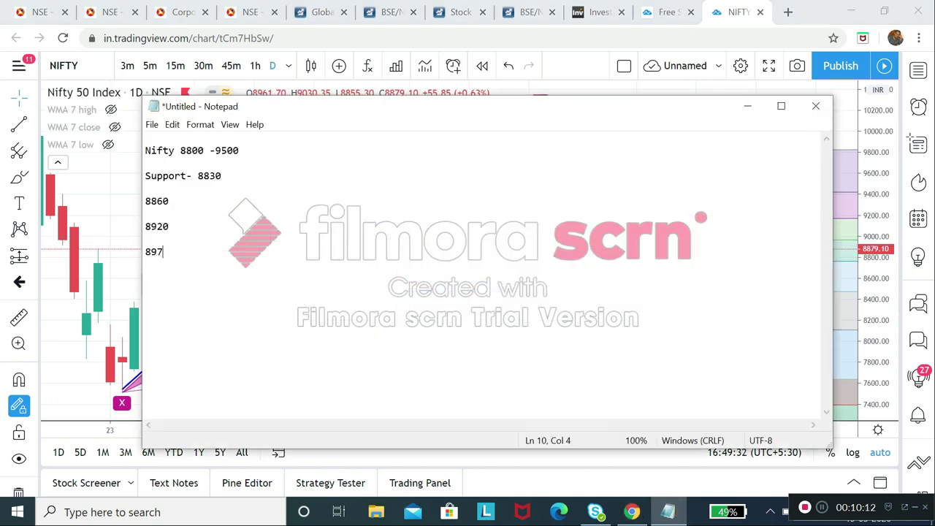
text(0)
key(Return)
key(Return)
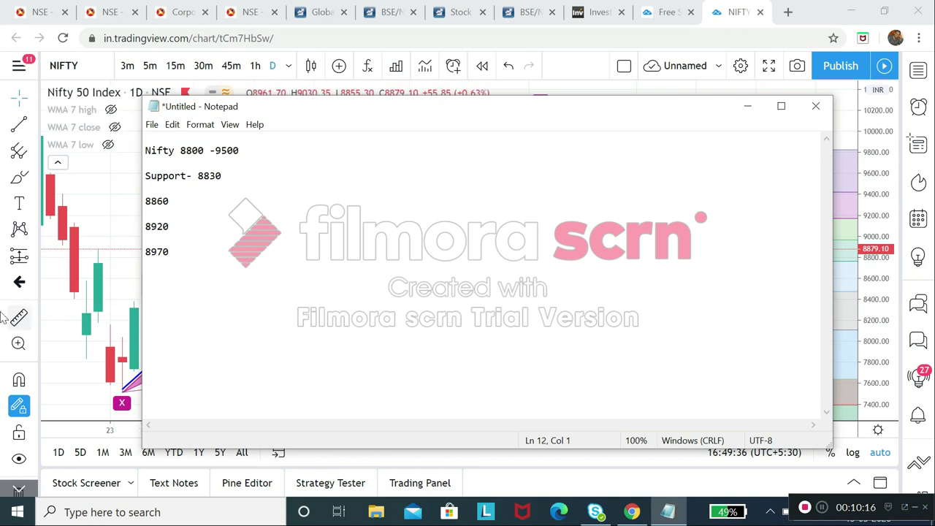
Step: Check the NIFTY chart again and add the levels "9170-230" and "9280" below 8970 in the note
click(125, 178)
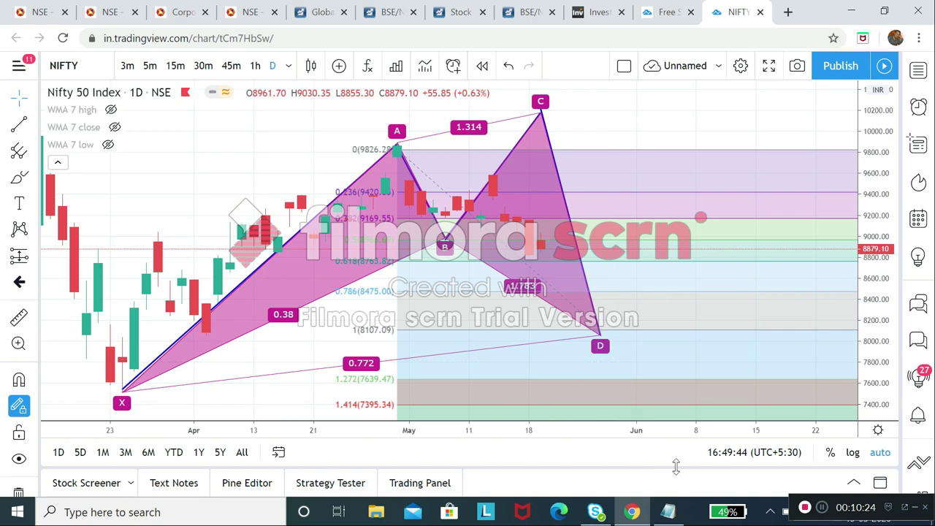
click(667, 512)
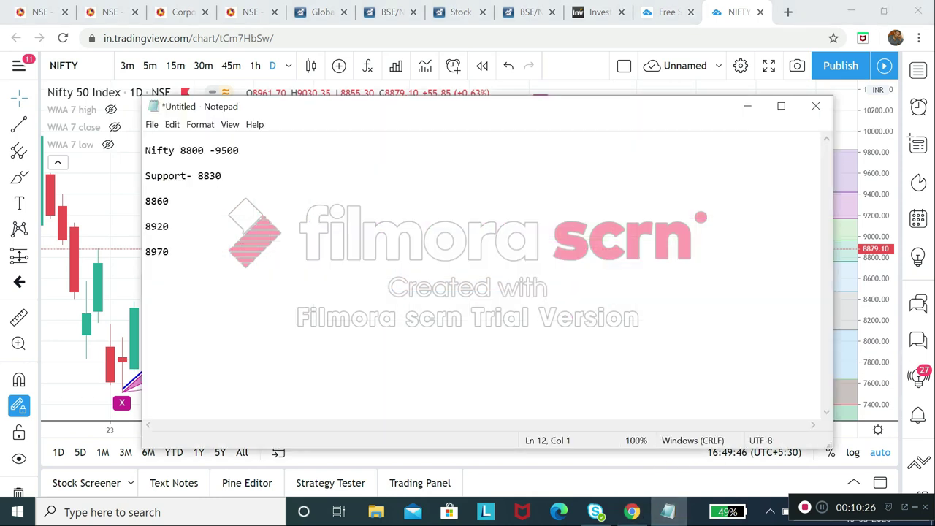
text(9170-230)
key(Return)
text(9280)
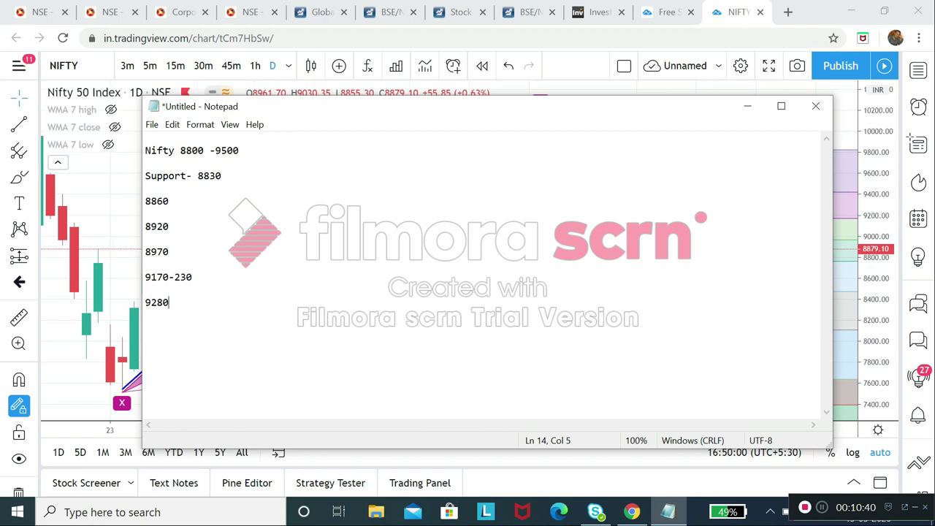
Step: Insert the heading "Resistance" between the 8920 and 8970 lines, with a blank line above it
click(169, 226)
key(Return)
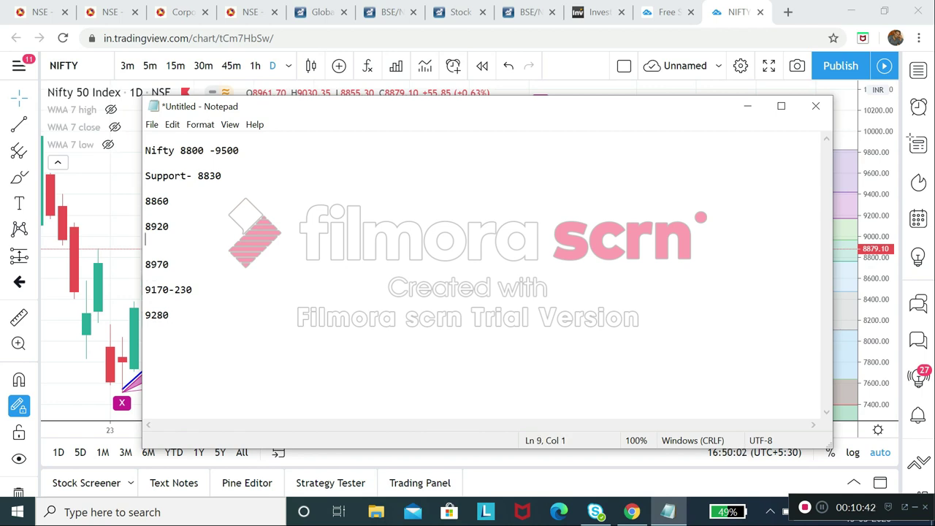
key(Return)
text(R)
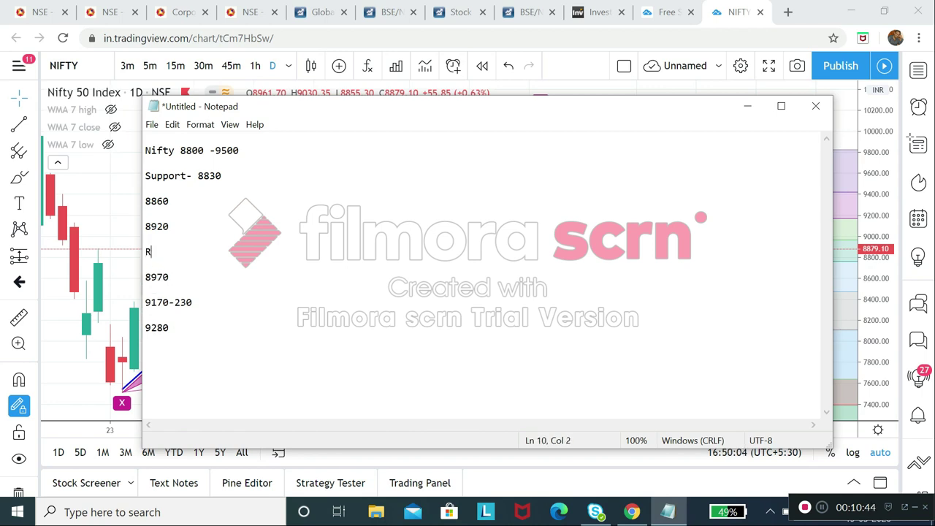
text(esistance)
Step: Move 8830 to its own line under "Support-" and underline that heading with a row of dashes
click(197, 175)
key(Return)
key(Left)
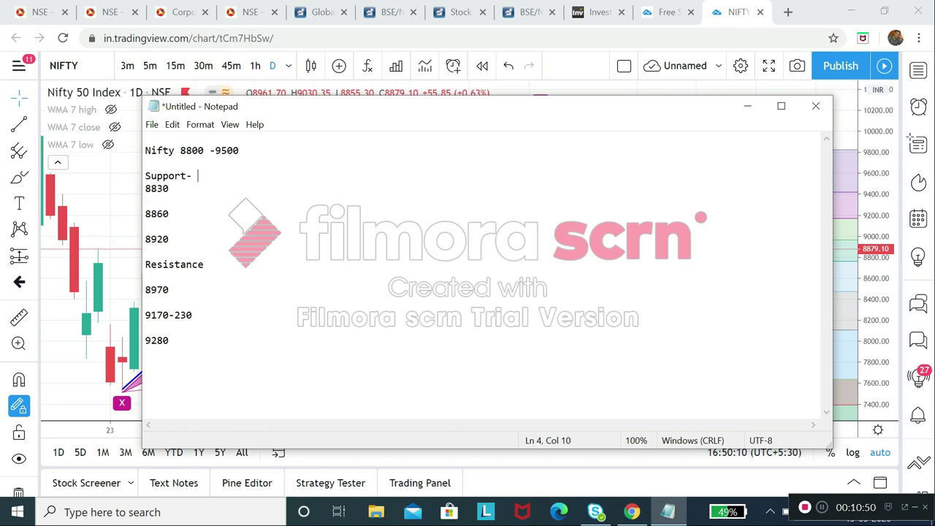
key(Return)
text(----------)
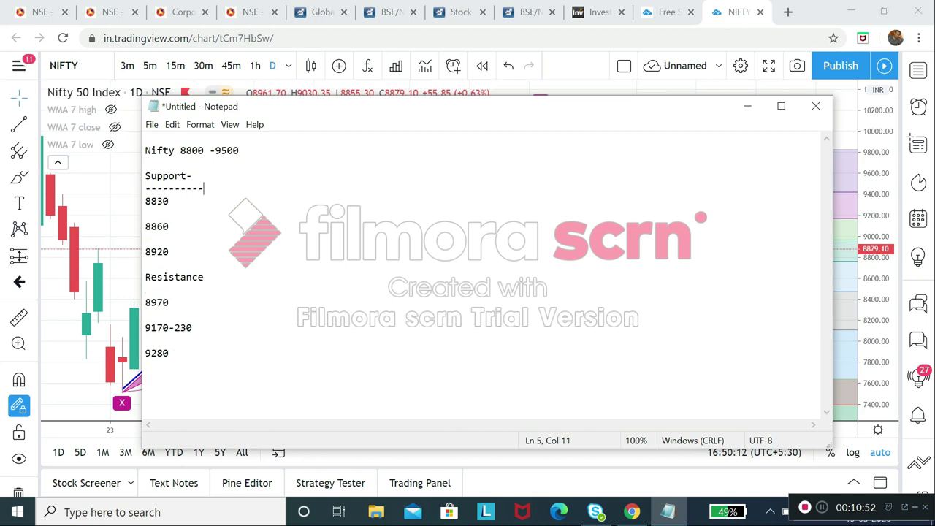
Step: Underline the "Resistance" heading with a row of dashes
click(204, 277)
key(Return)
text(---------)
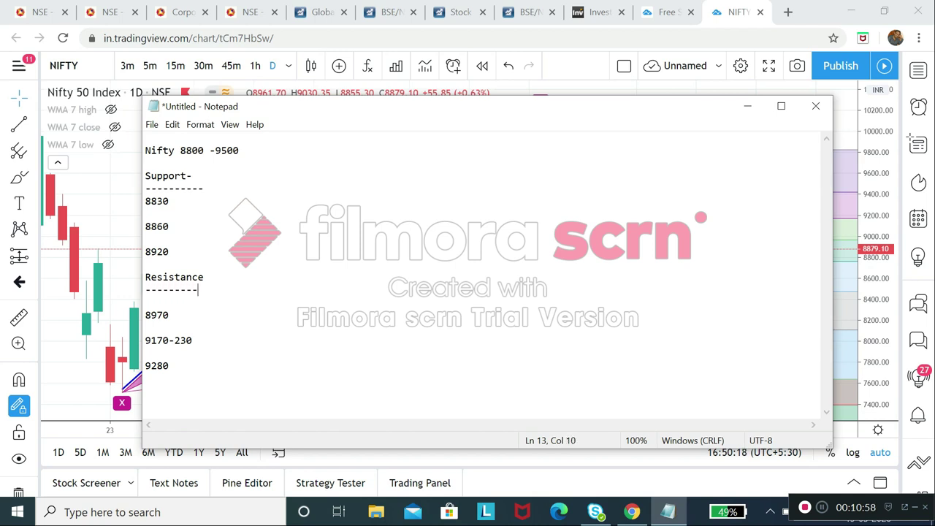
Step: Review the support and resistance levels in the note alongside the NIFTY chart
double_click(156, 251)
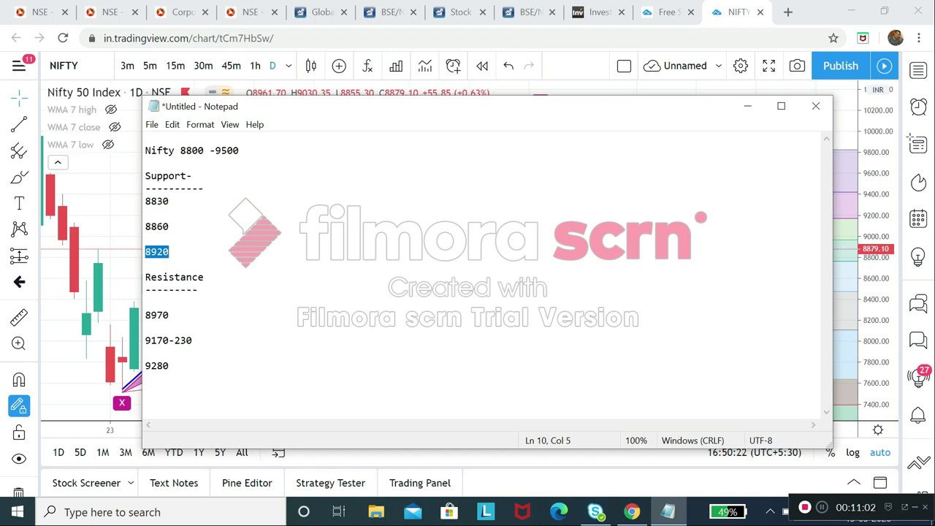
click(42, 11)
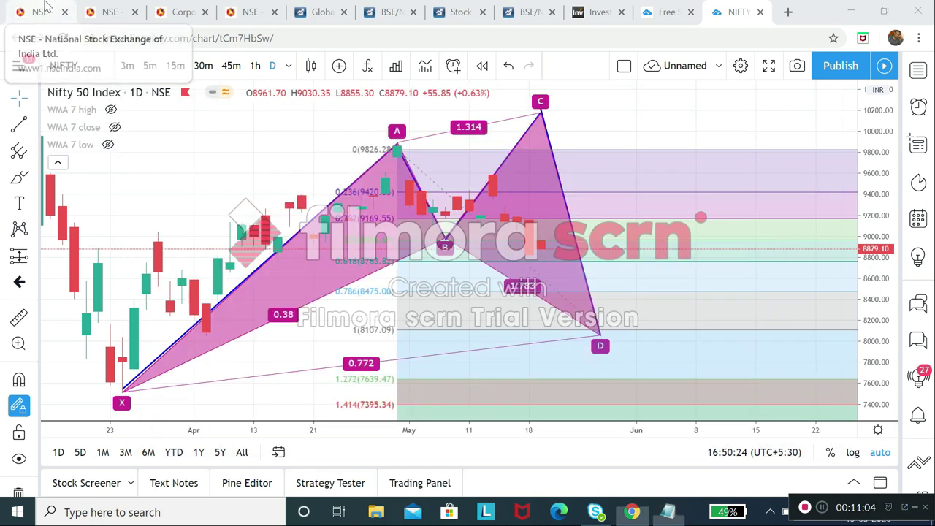
scroll(468, 292, up, 5)
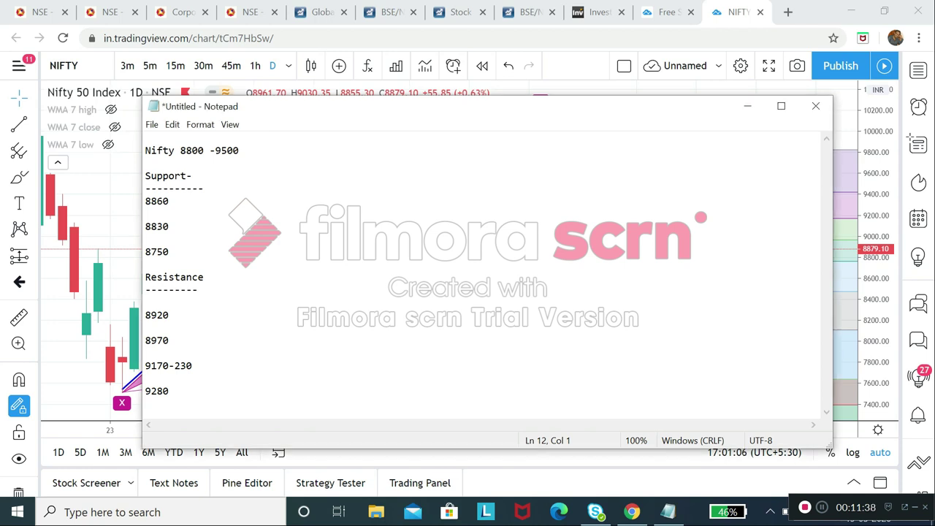
click(169, 391)
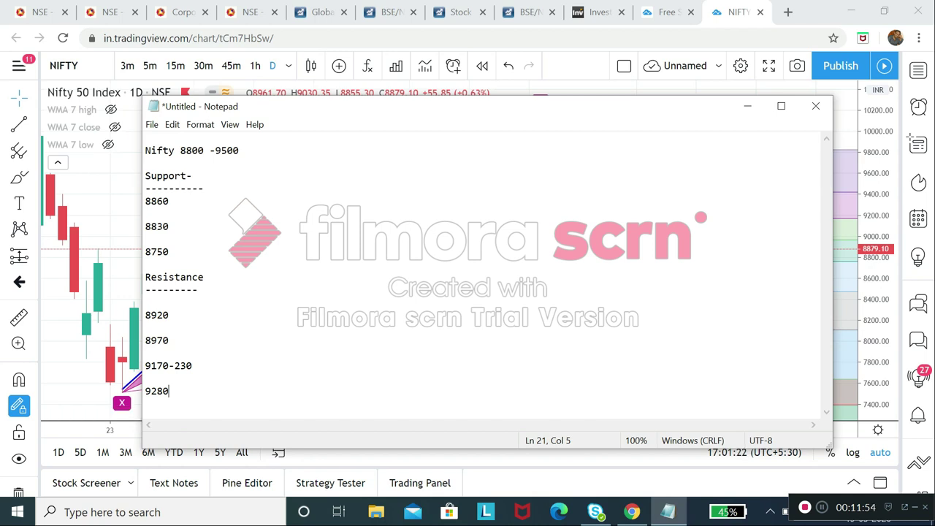
click(192, 365)
click(169, 390)
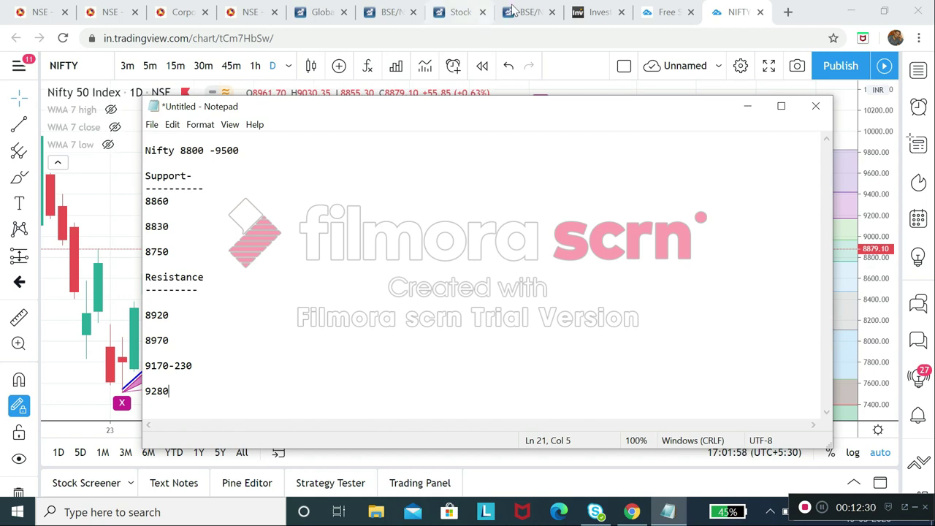
Step: Go to the portfolio on Investing.com and open its Nifty 50 Futures entry in a new tab
click(600, 6)
click(601, 6)
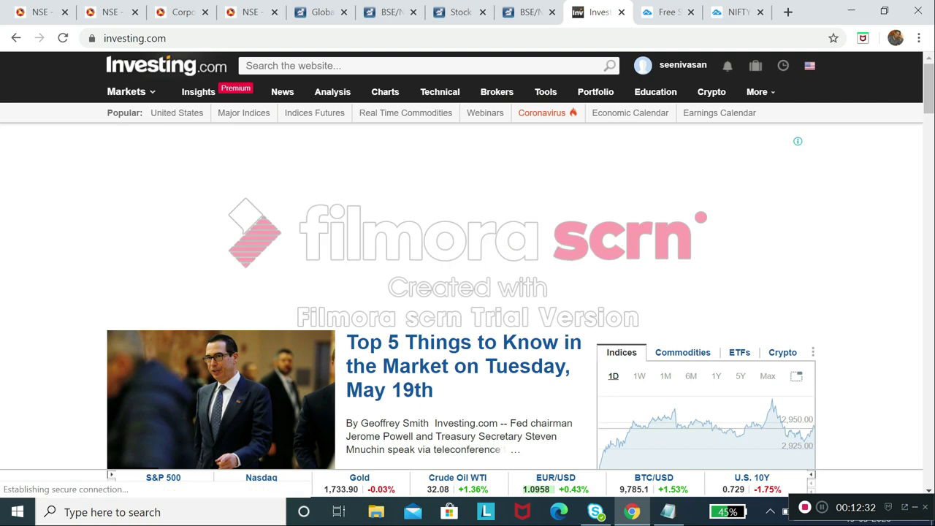
click(612, 95)
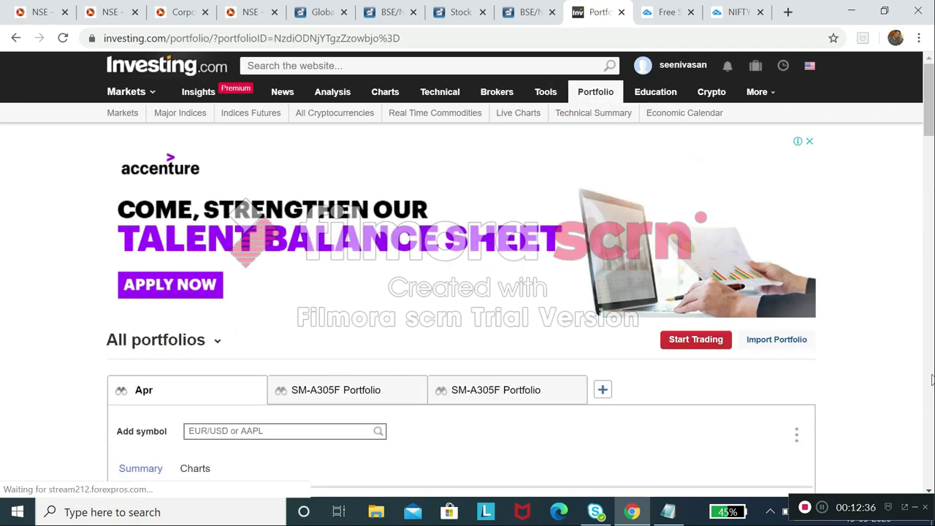
scroll(929, 394, down, 3)
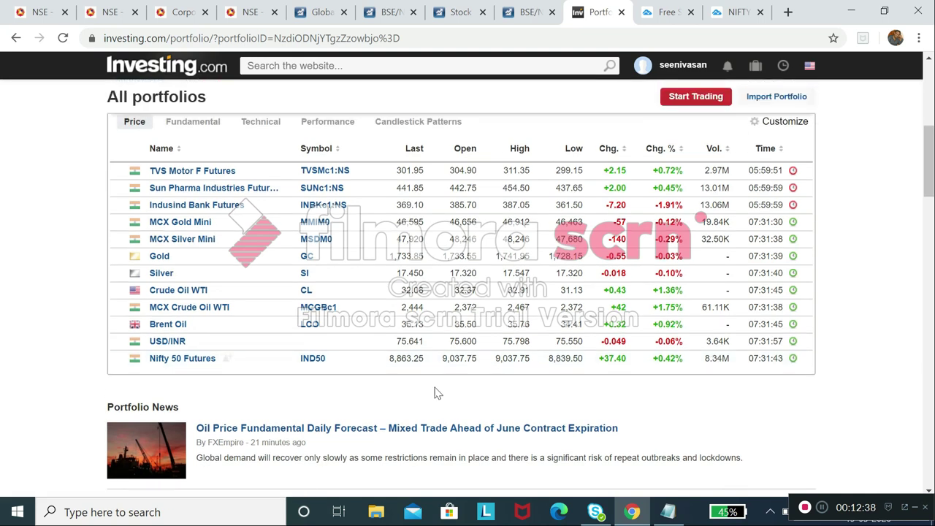
right_click(210, 363)
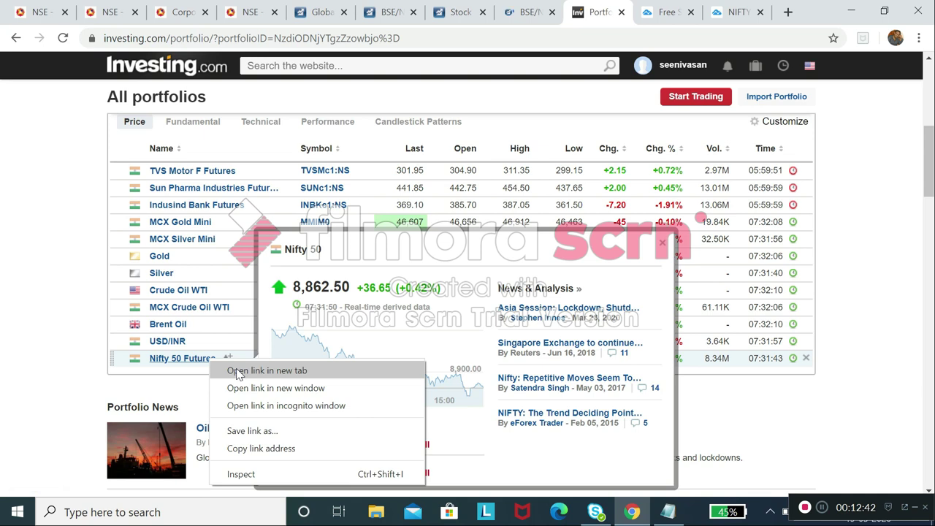
click(234, 370)
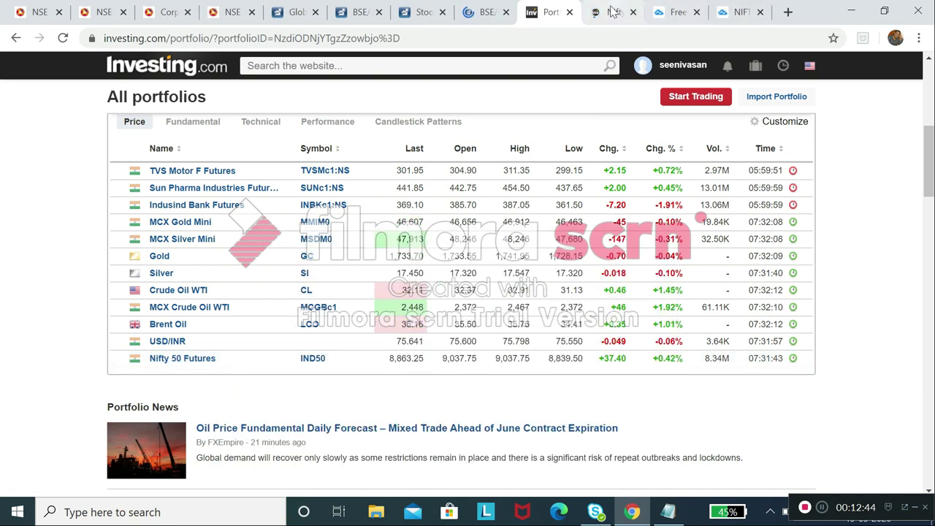
click(620, 7)
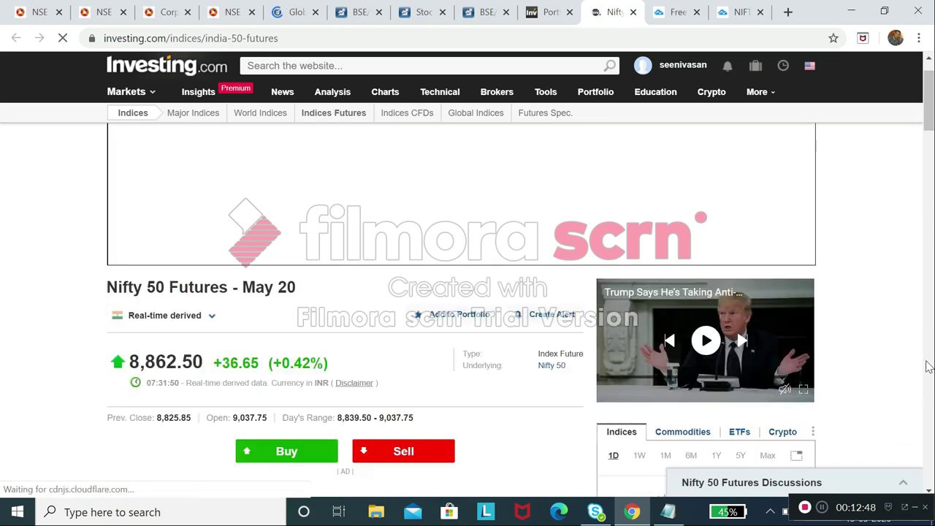
Step: Open the Nifty 50 Futures streaming chart and show it in full screen
scroll(510, 259, down, 5)
click(509, 260)
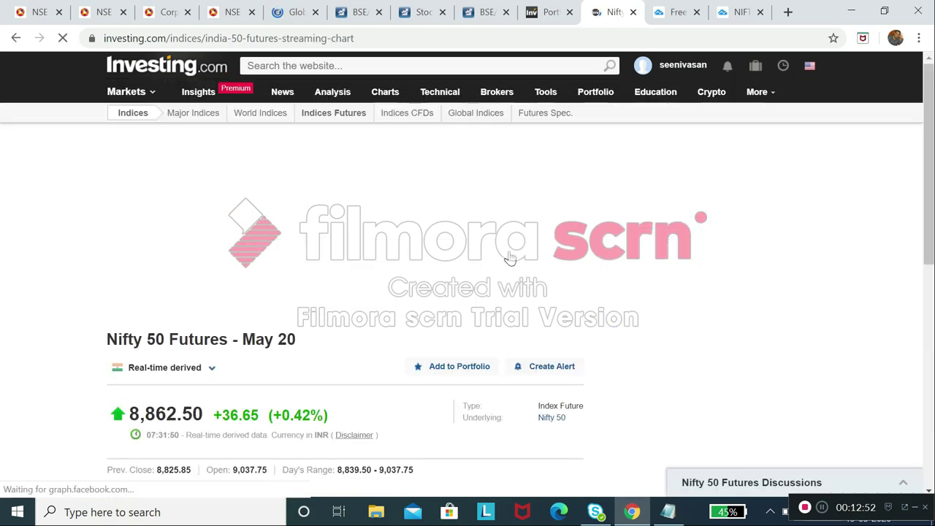
click(931, 380)
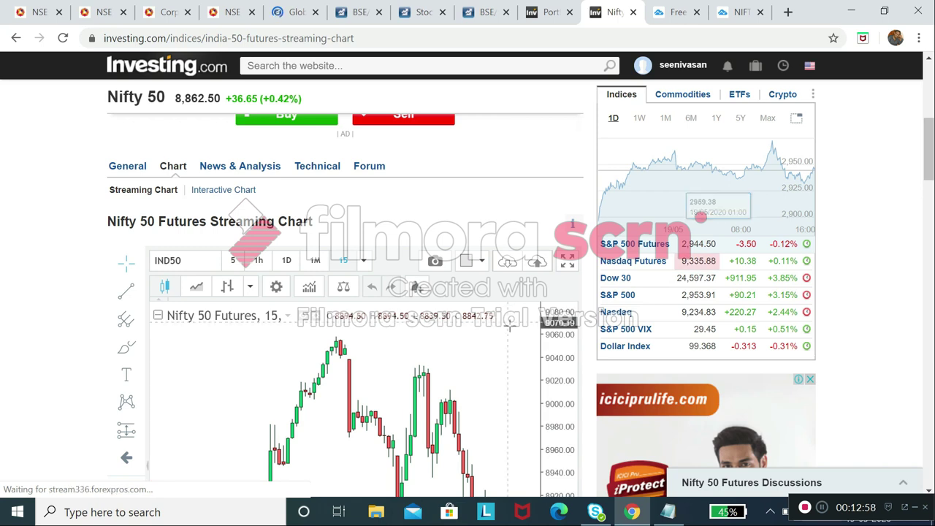
click(567, 263)
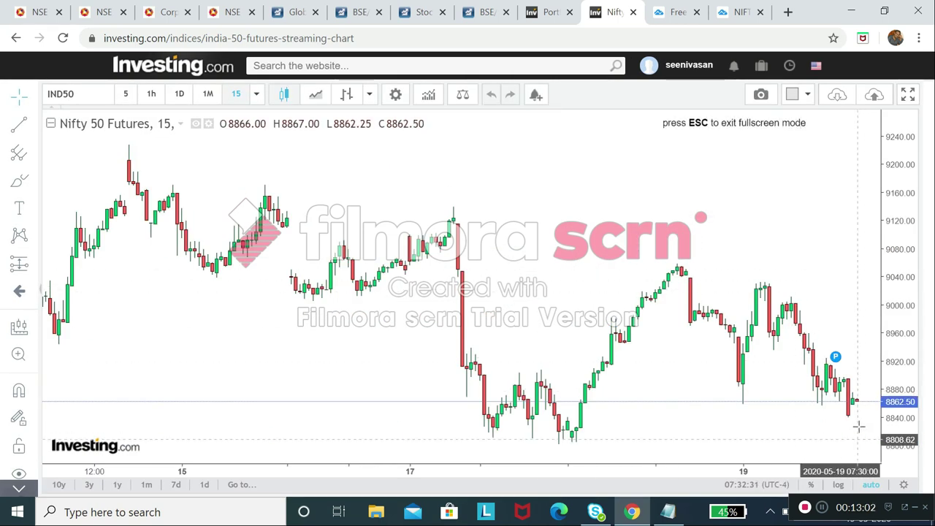
Step: Compare the note's support levels 8830 and 8750 with the Nifty 50 Futures chart
click(668, 511)
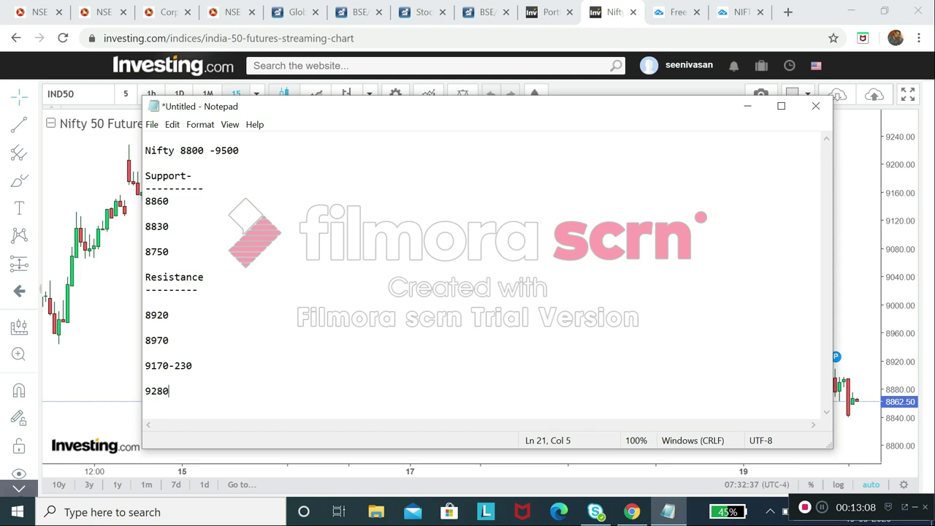
double_click(156, 227)
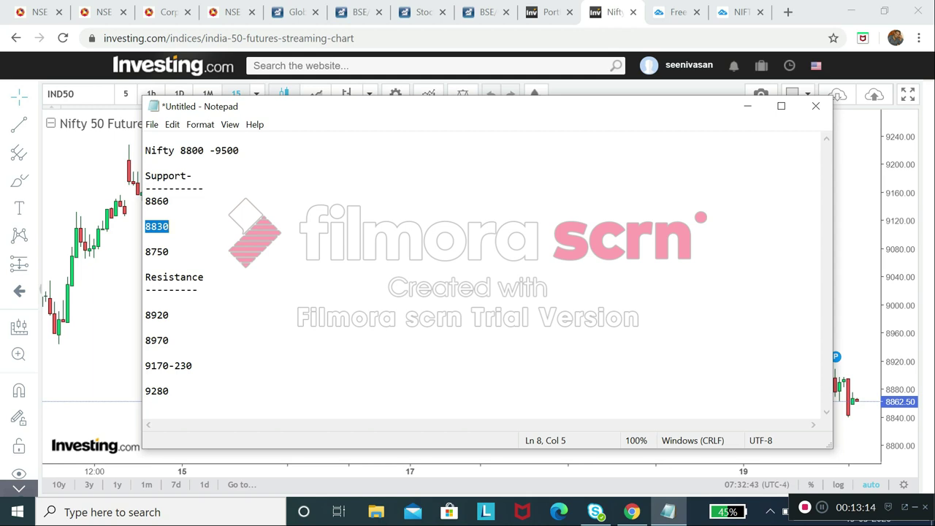
key(Down)
key(Down)
key(Home)
key(shift+End)
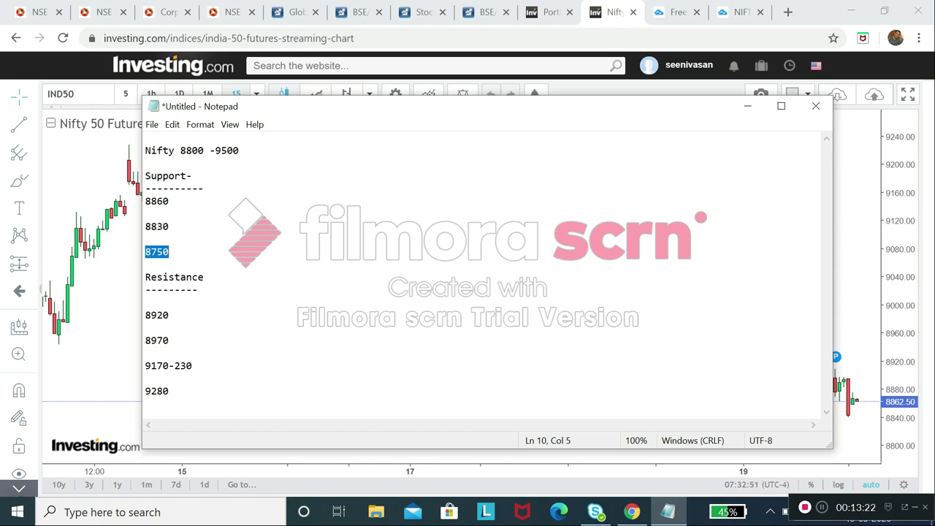
click(117, 256)
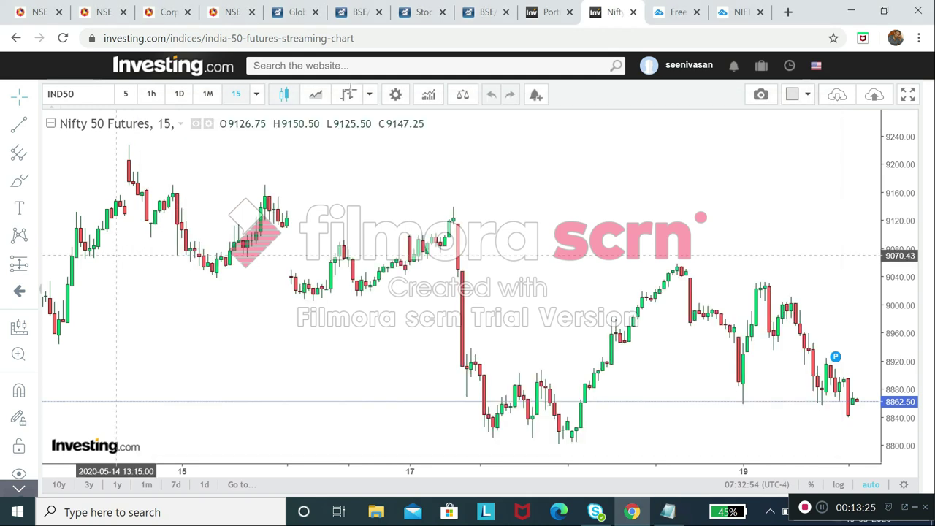
Step: Check the TradingView NIFTY chart, add support level 8660 below 8750 in the note and remove the blank line above the Support heading
click(742, 12)
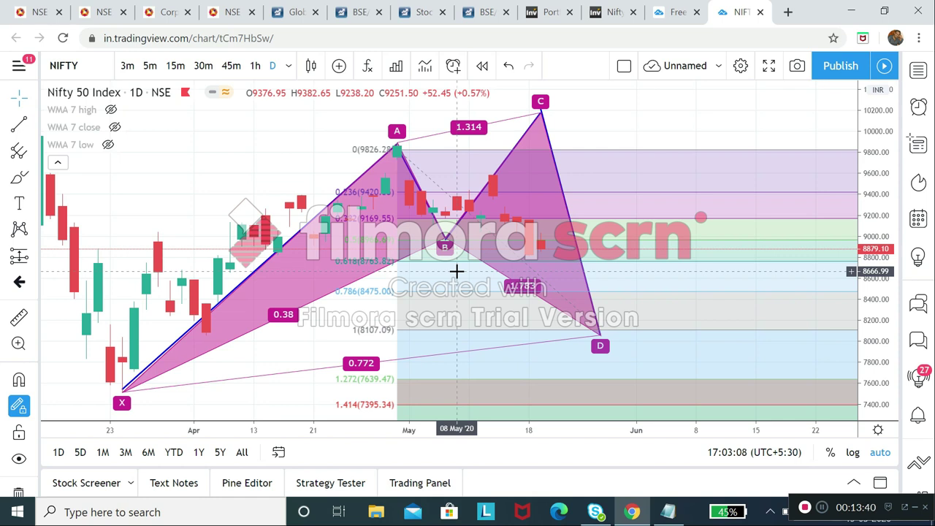
click(668, 512)
key(Right)
key(Return)
key(Return)
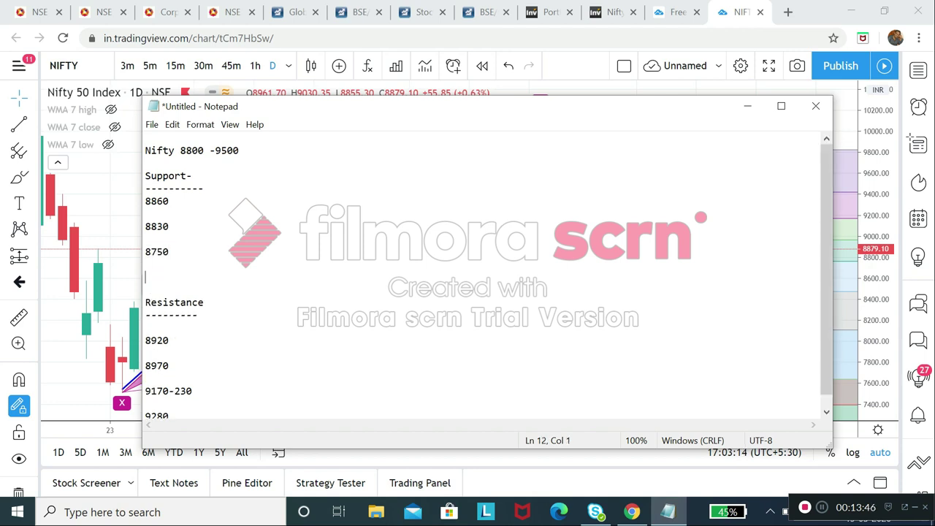
text(9)
key(BackSpace)
text(8660)
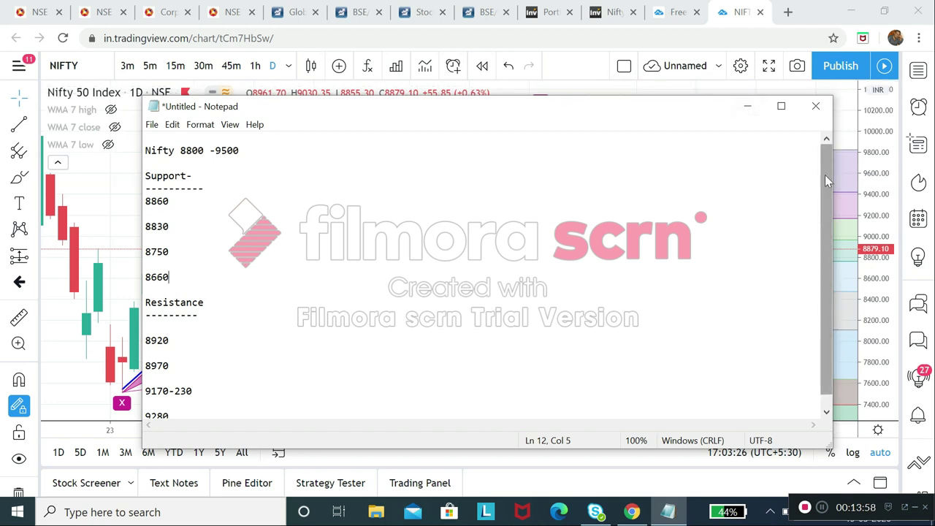
click(146, 163)
key(Delete)
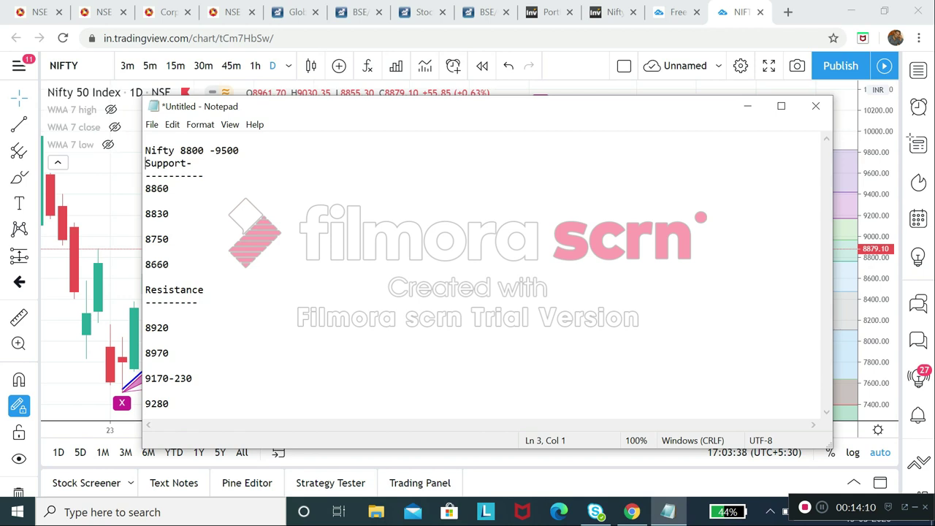
Step: Extend the last resistance level to 9280-350 and add the range 8500-9400 on its own line above the Support heading
key(ctrl+End)
text(-350)
click(197, 163)
click(239, 150)
key(Return)
key(Return)
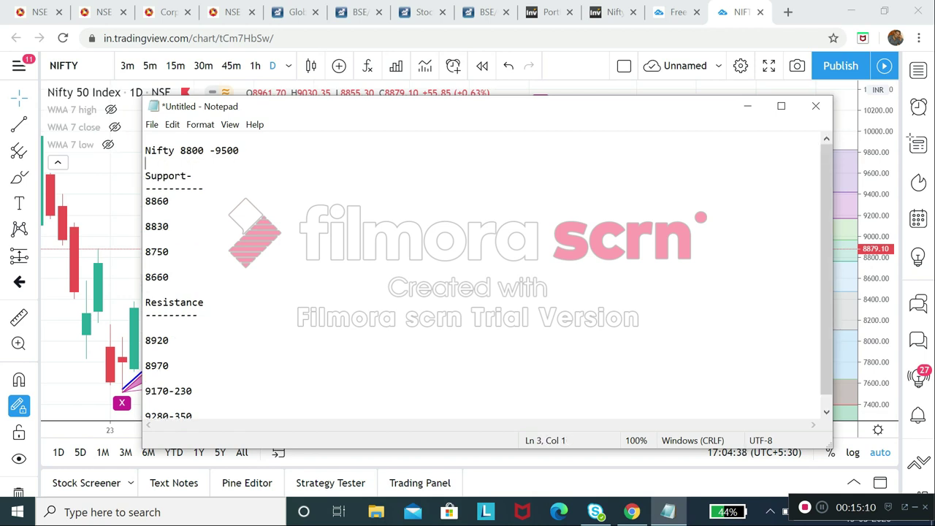
text(85)
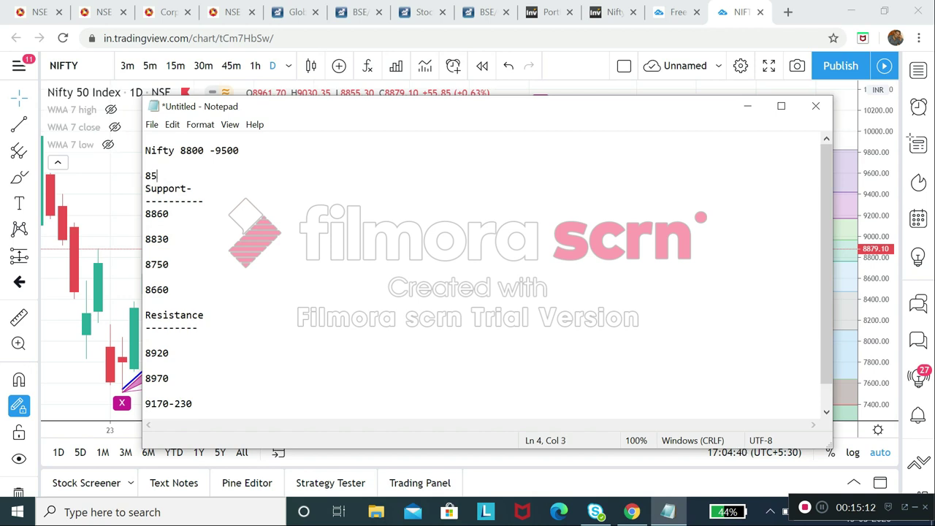
text(00-9400)
key(Return)
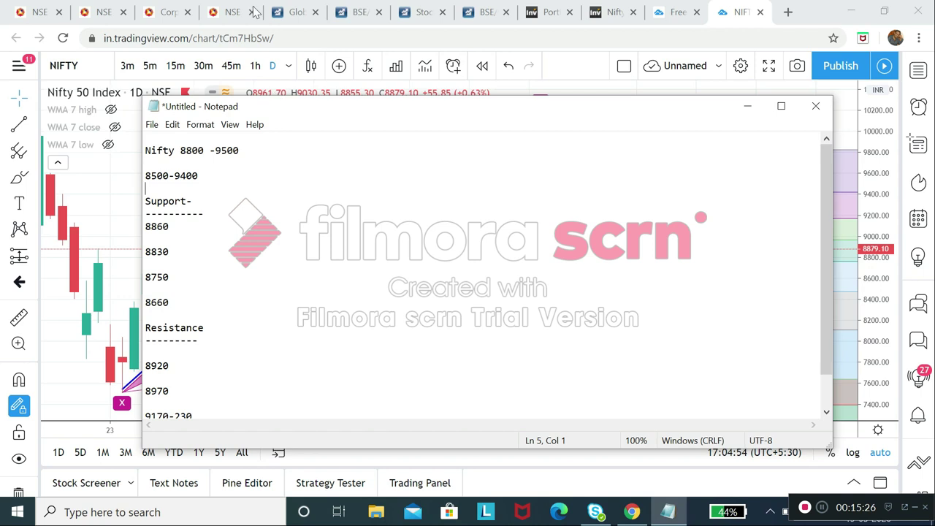
Step: Look up nifty under Equity Derivatives on the NSE site and open its option chain
click(228, 10)
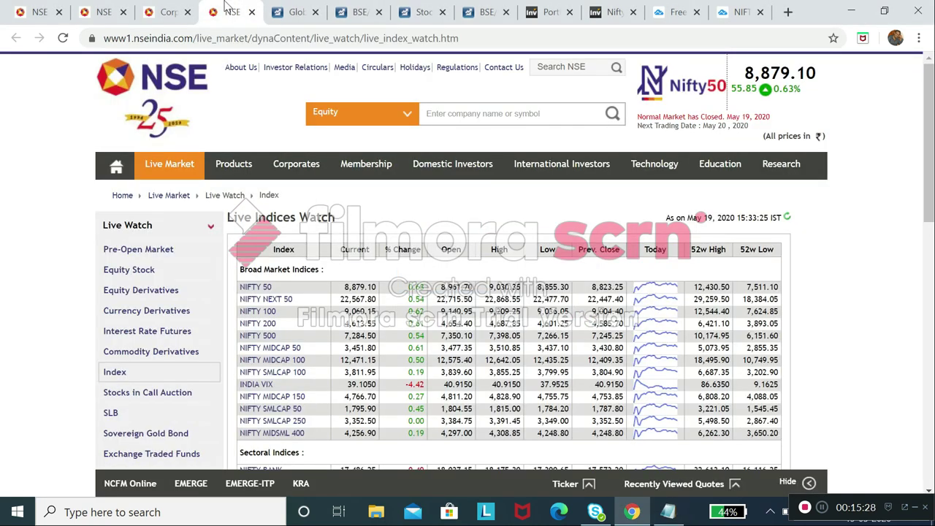
click(399, 117)
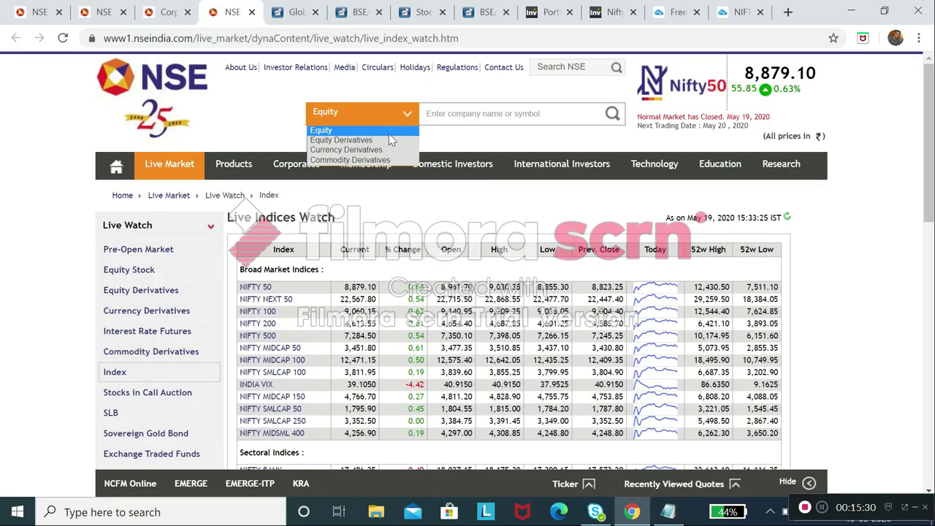
click(387, 140)
click(428, 113)
text(nifty)
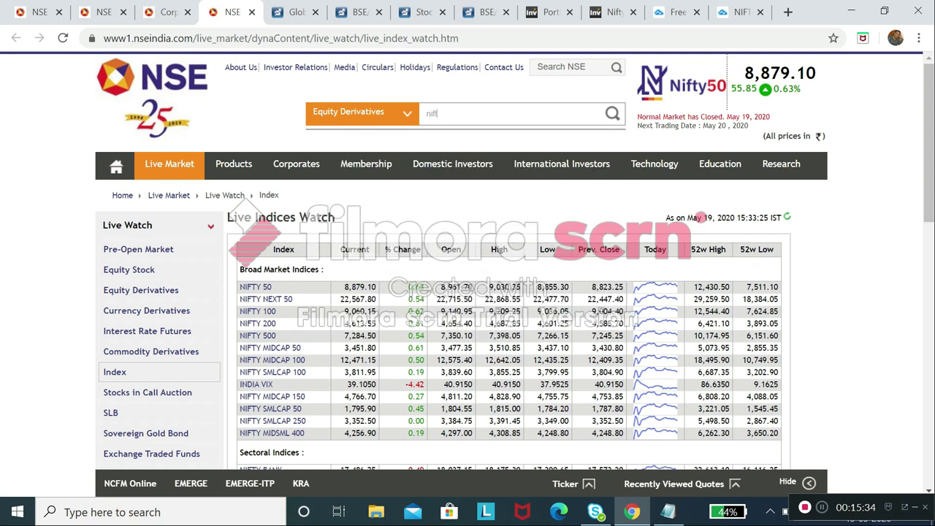
click(335, 137)
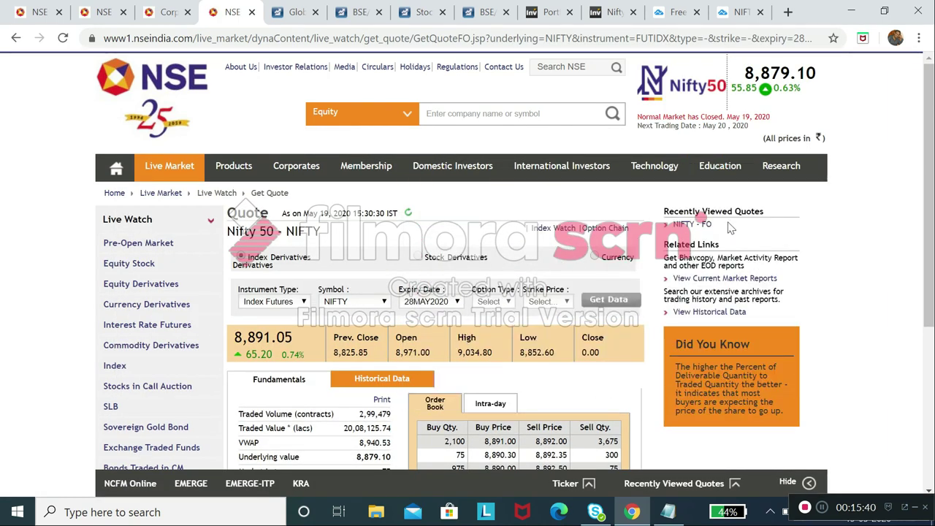
click(605, 230)
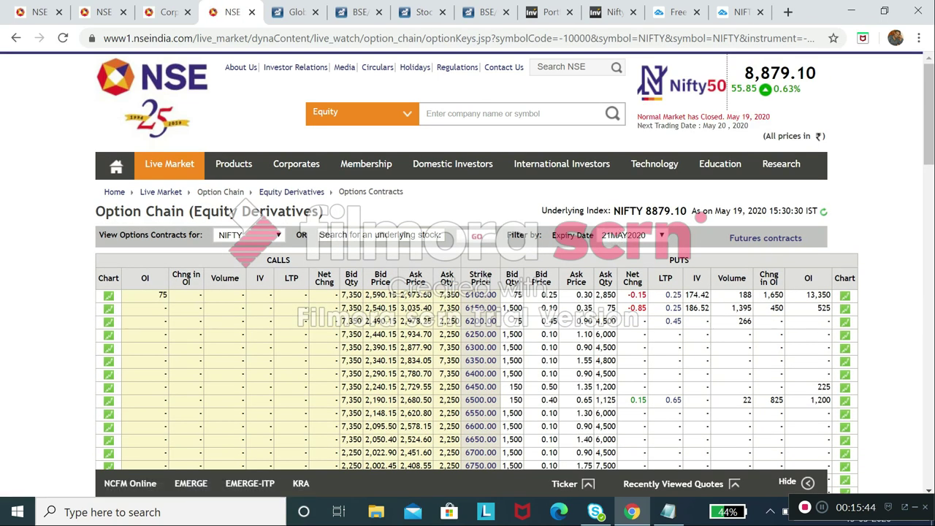
Step: Examine the call open interest at the 9000, 9200, 9100 and 9500 strikes in the NIFTY option chain
scroll(701, 217, down, 5)
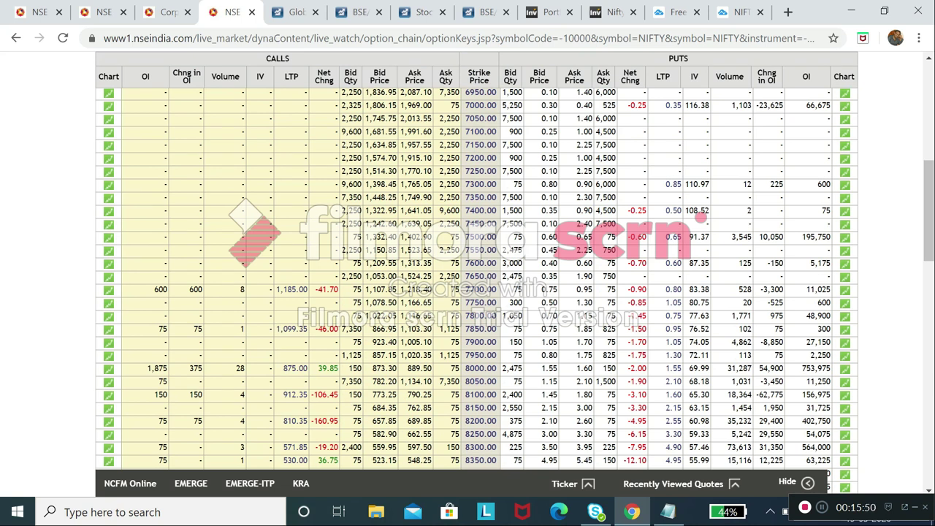
click(931, 387)
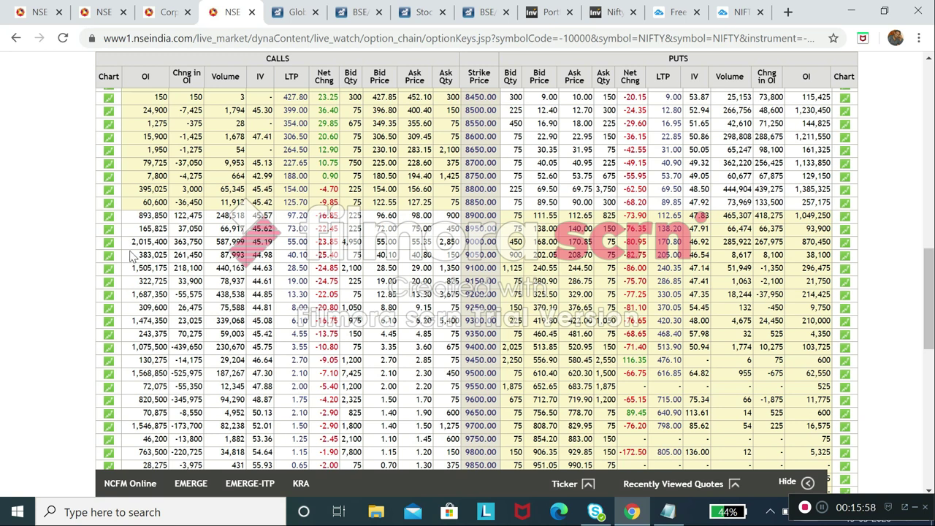
drag(128, 246, 504, 248)
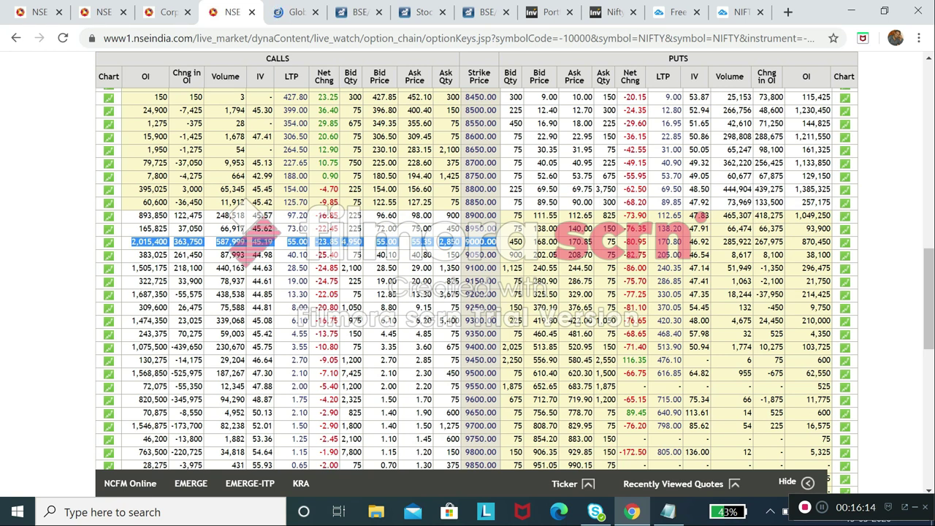
click(132, 298)
drag(132, 296, 168, 300)
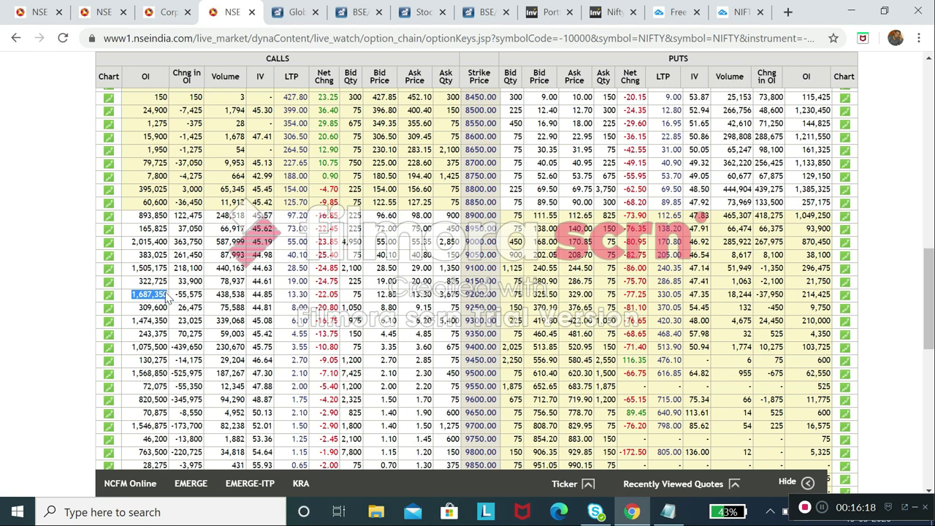
drag(132, 267, 176, 268)
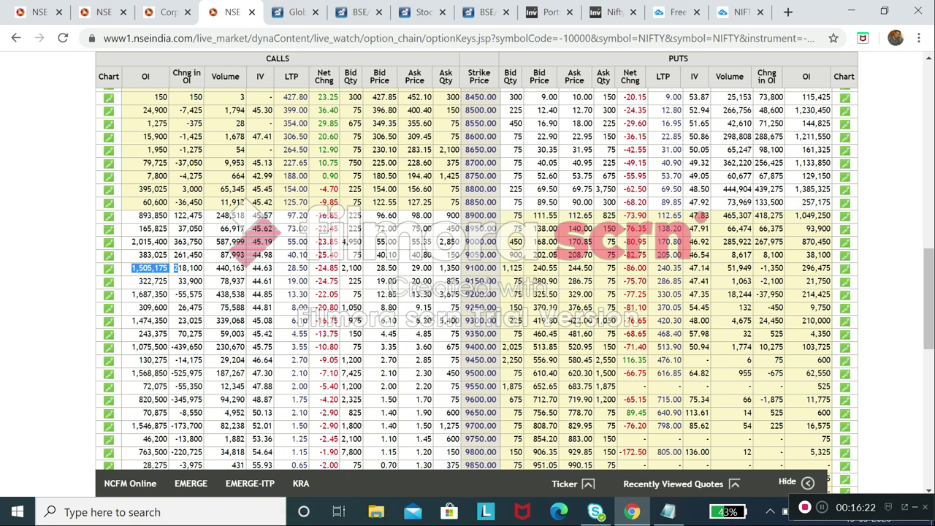
drag(131, 373, 178, 373)
double_click(149, 241)
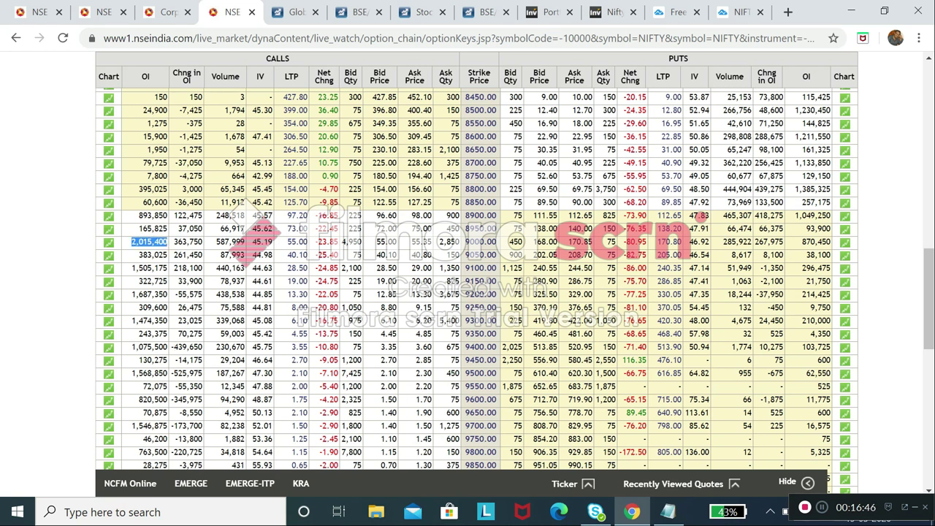
Step: Examine the change in call open interest at the 9000, 9100 and 9300 strikes
double_click(187, 241)
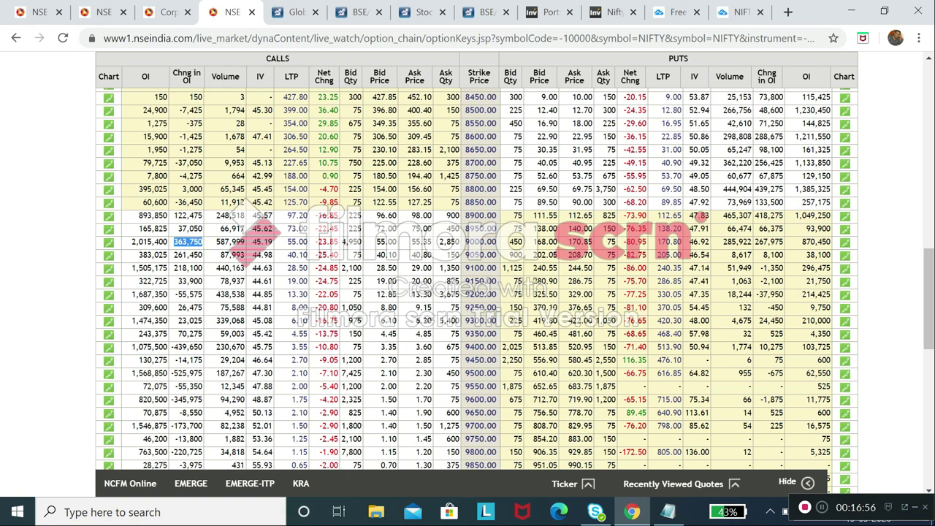
double_click(187, 267)
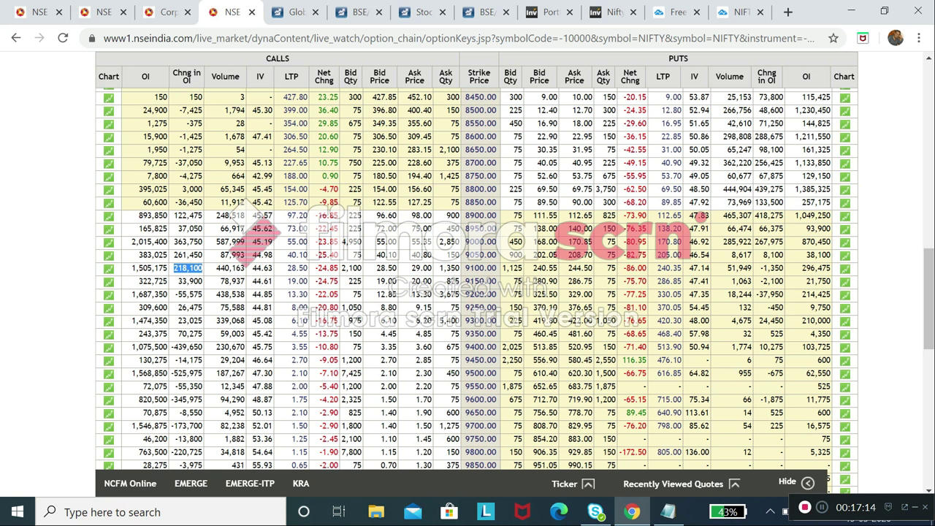
double_click(190, 320)
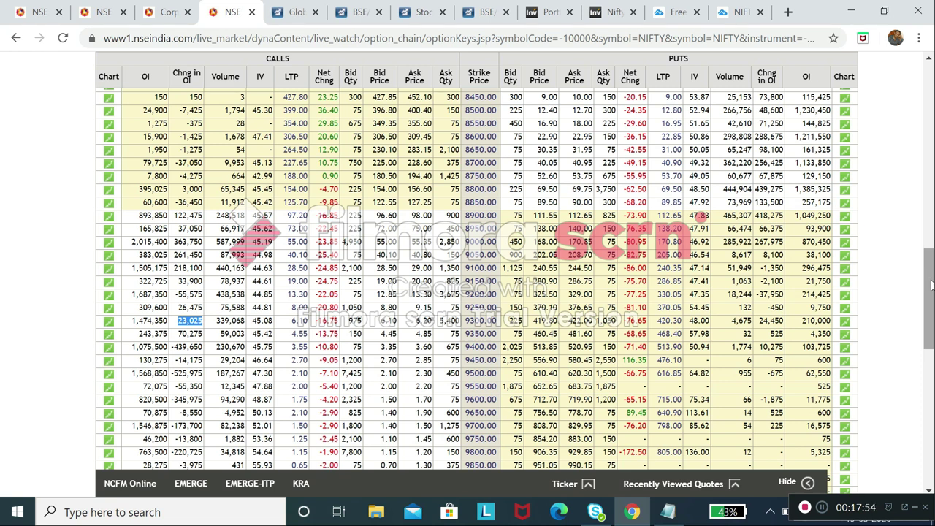
Step: Examine the put side of the option chain at the 8800, 8500 and 8700 strikes, including open interest
drag(932, 287, 932, 256)
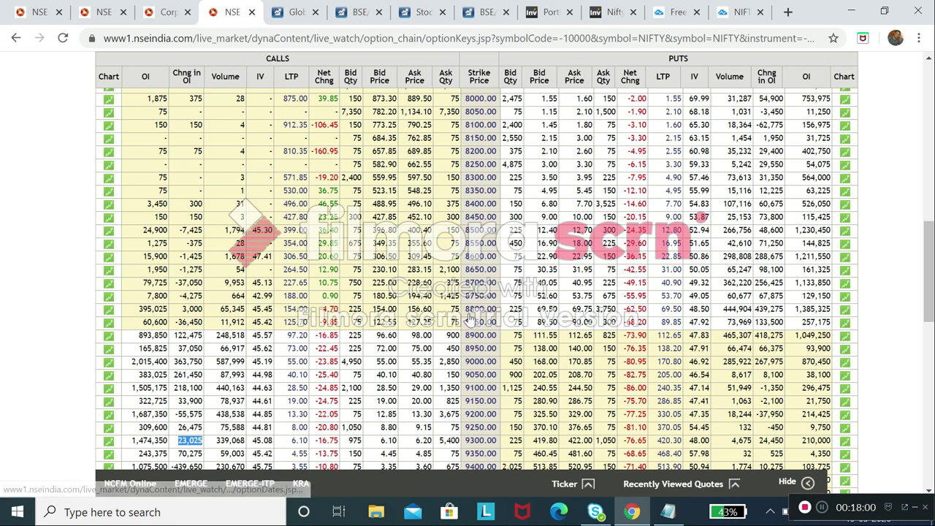
drag(832, 309, 466, 314)
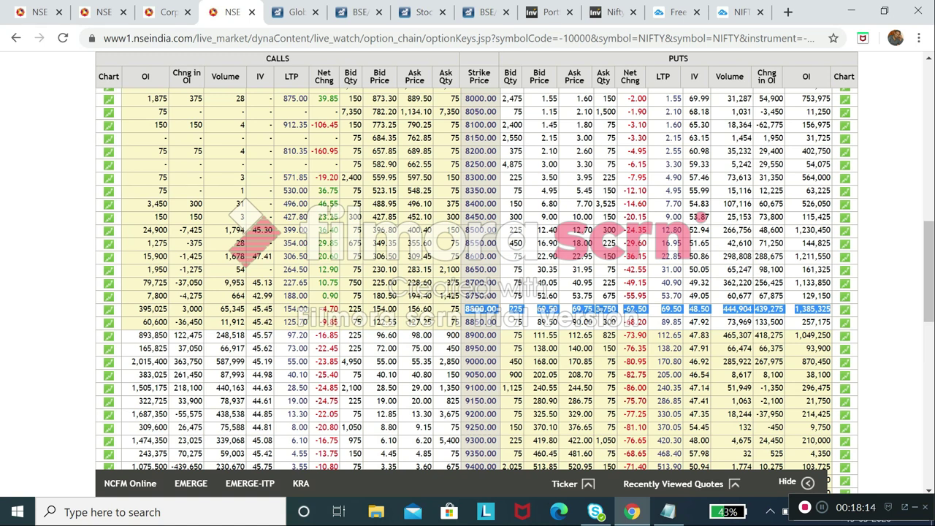
drag(826, 230, 512, 240)
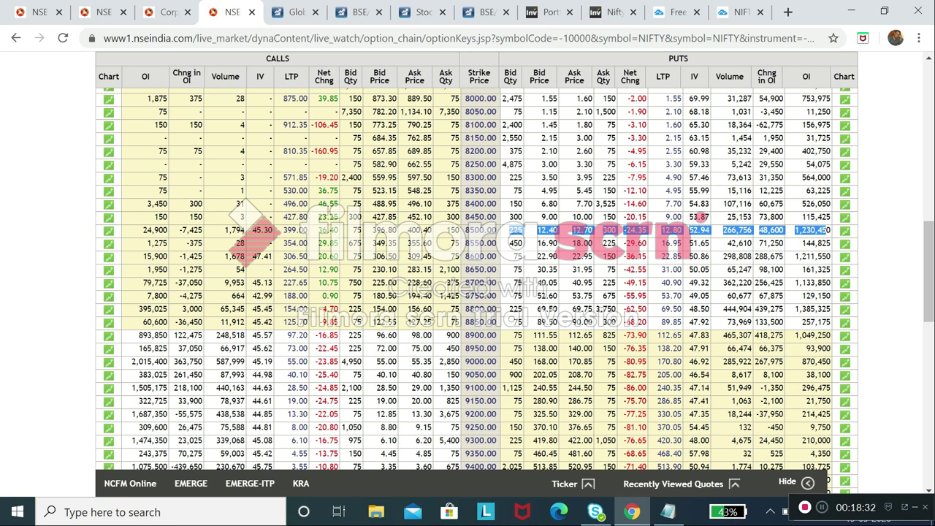
double_click(812, 283)
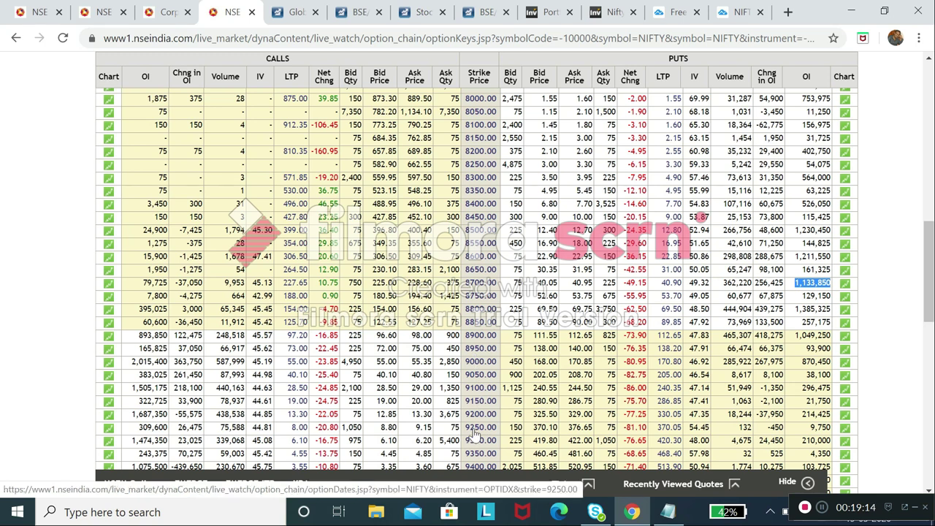
Step: Return to the Notepad note and add the line sell-100-95 below the resistance levels, with an empty line above it
click(822, 508)
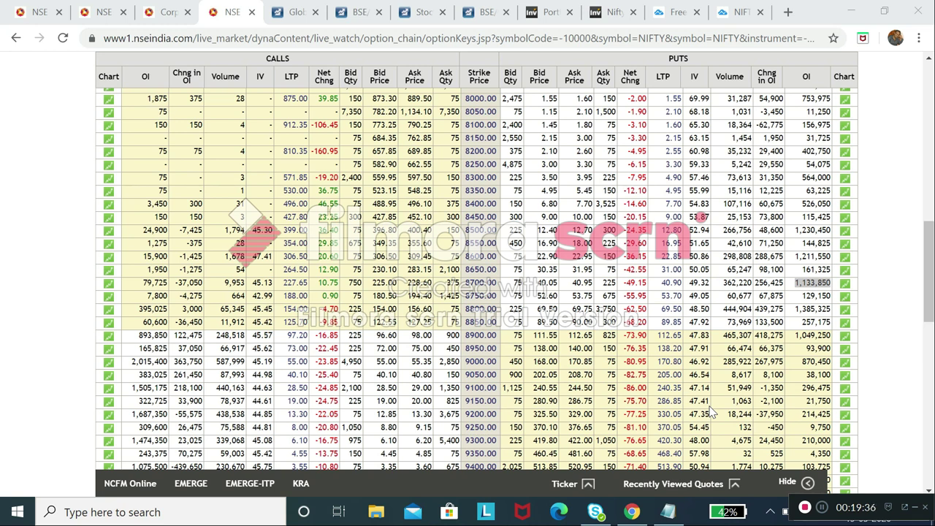
click(667, 511)
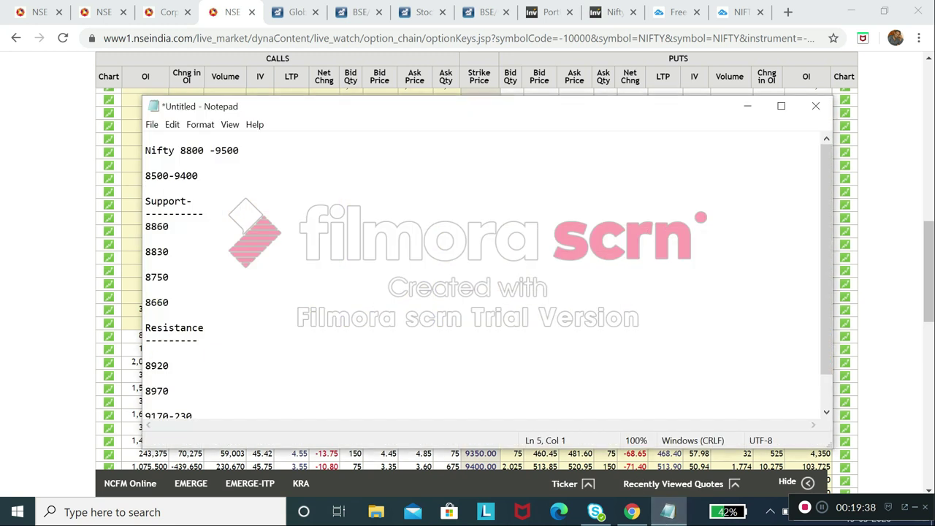
key(Left)
drag(824, 213, 813, 333)
key(ctrl+End)
key(Return)
key(Return)
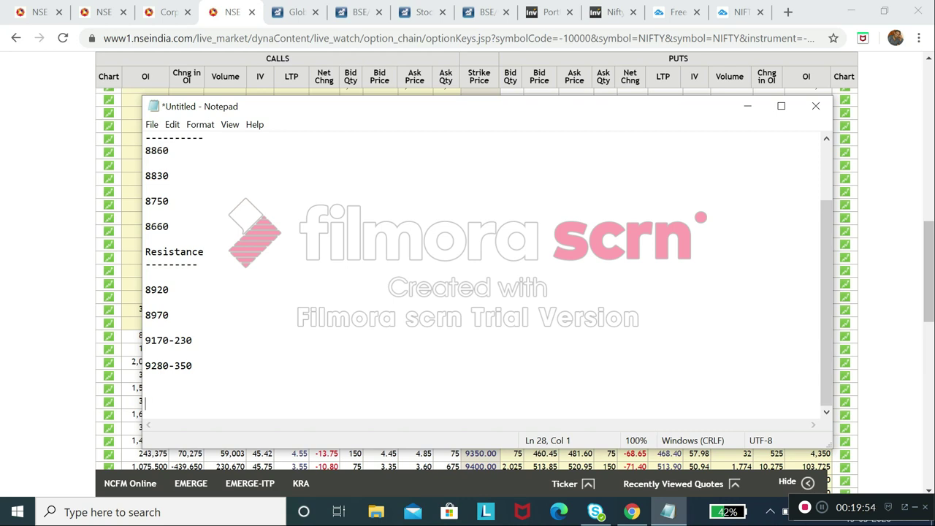
text(sell-100)
text(-95)
click(146, 391)
key(Return)
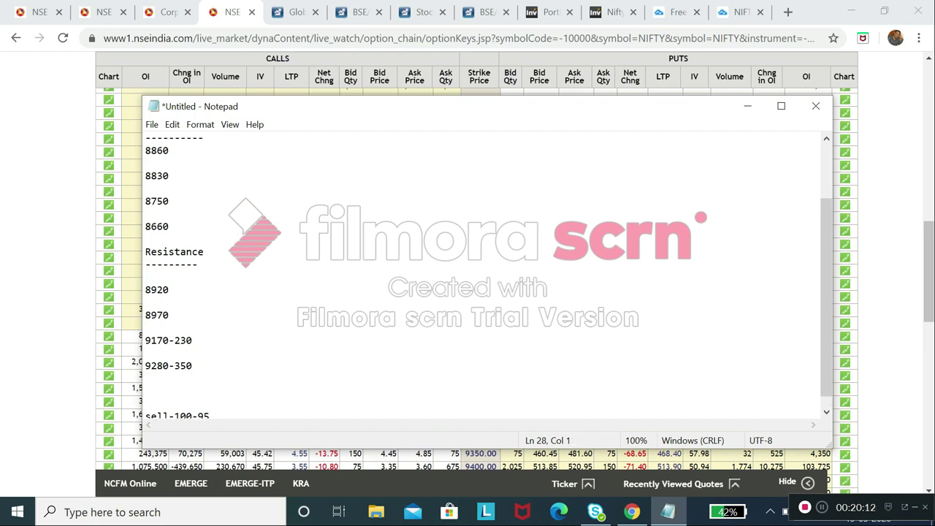
Step: Write the label R1 on the line directly above sell-100-95
text(resis)
key(BackSpace)
key(BackSpace)
key(BackSpace)
key(BackSpace)
key(BackSpace)
text(R1)
click(826, 413)
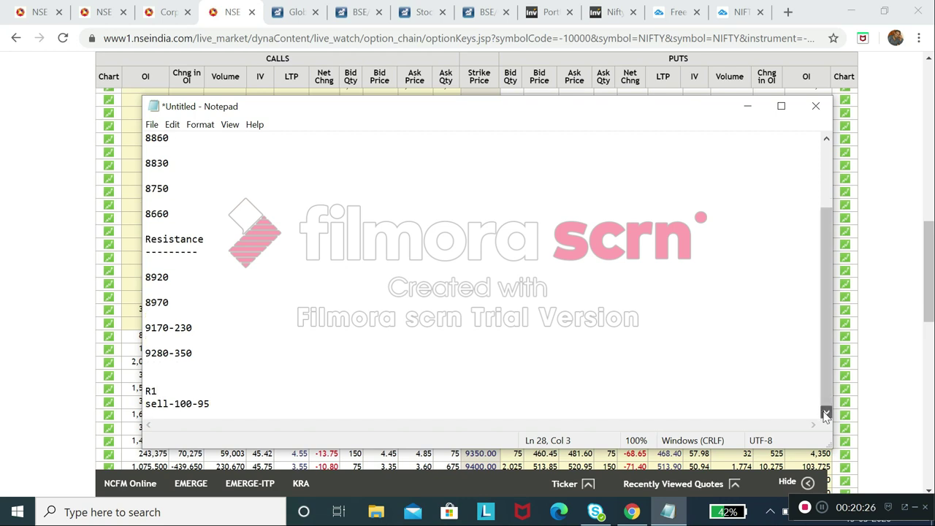
Step: Extend the R1 label above the sell line to R1-10
click(145, 365)
click(210, 403)
click(157, 391)
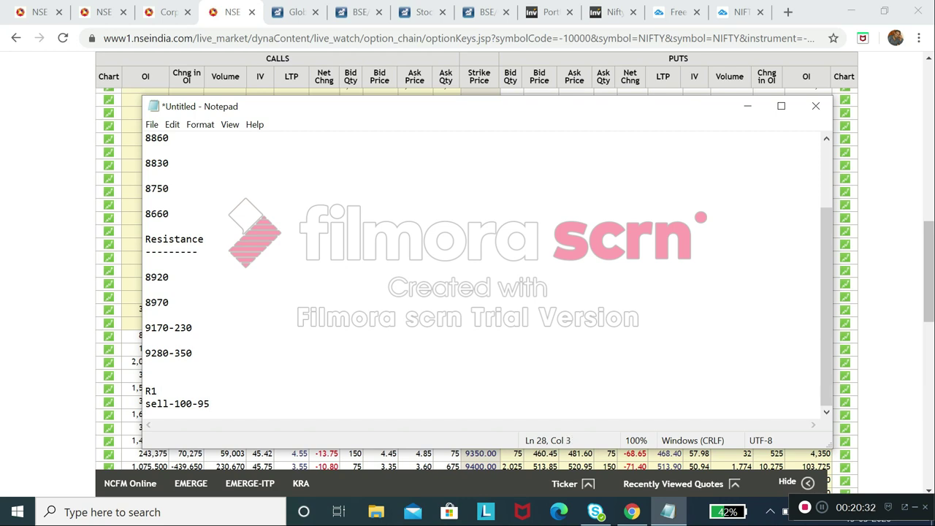
text(-1-)
key(BackSpace)
text(01)
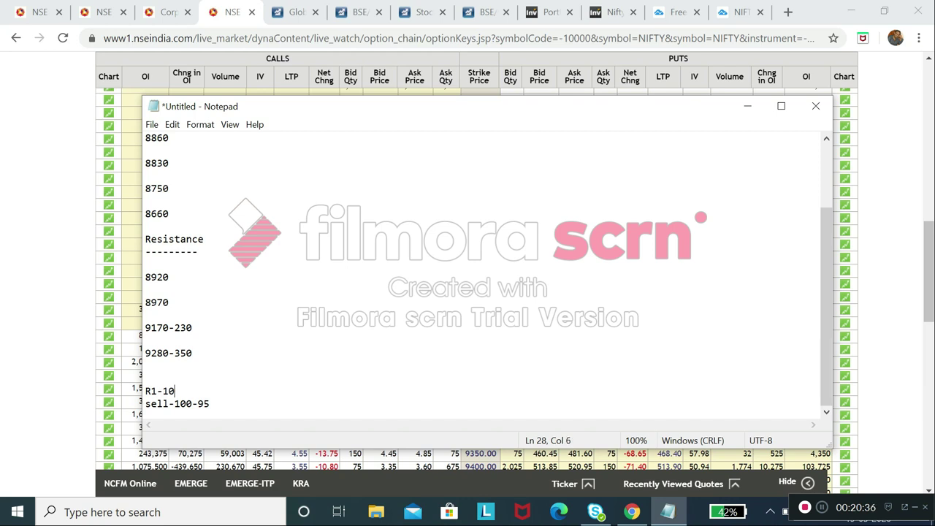